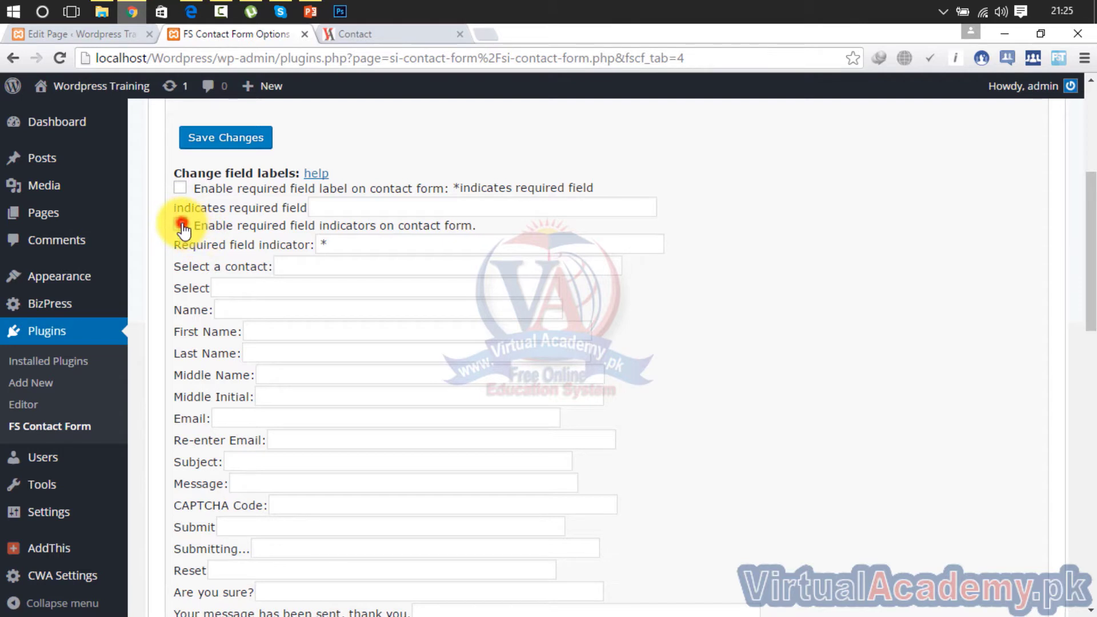
Enable required field indicators in the contact form's Labels settings and save the change
click(182, 223)
click(222, 137)
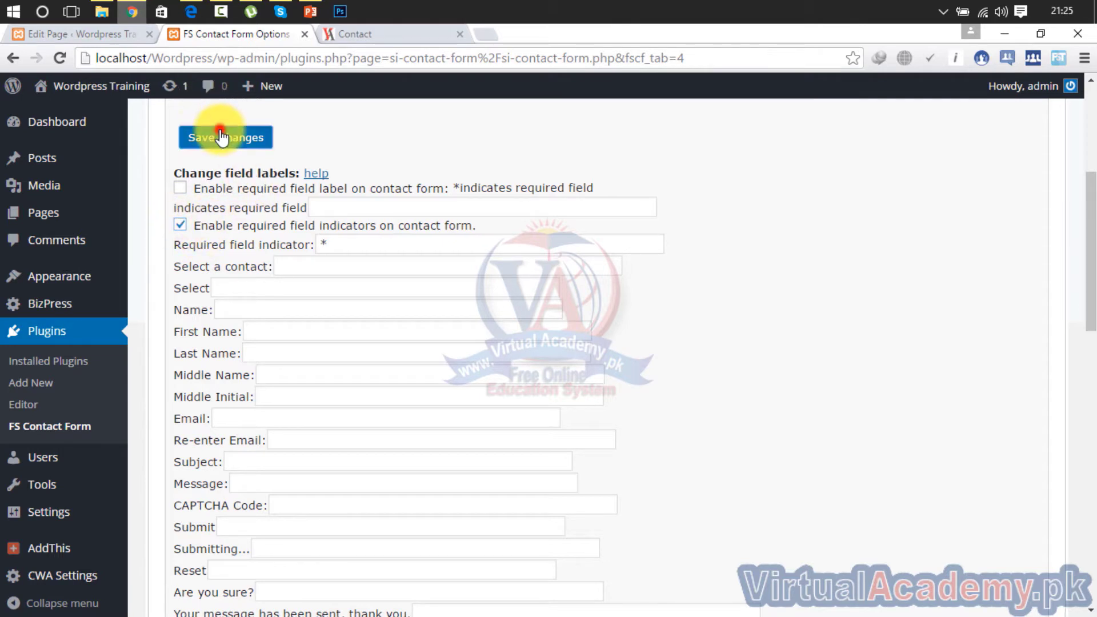
click(389, 34)
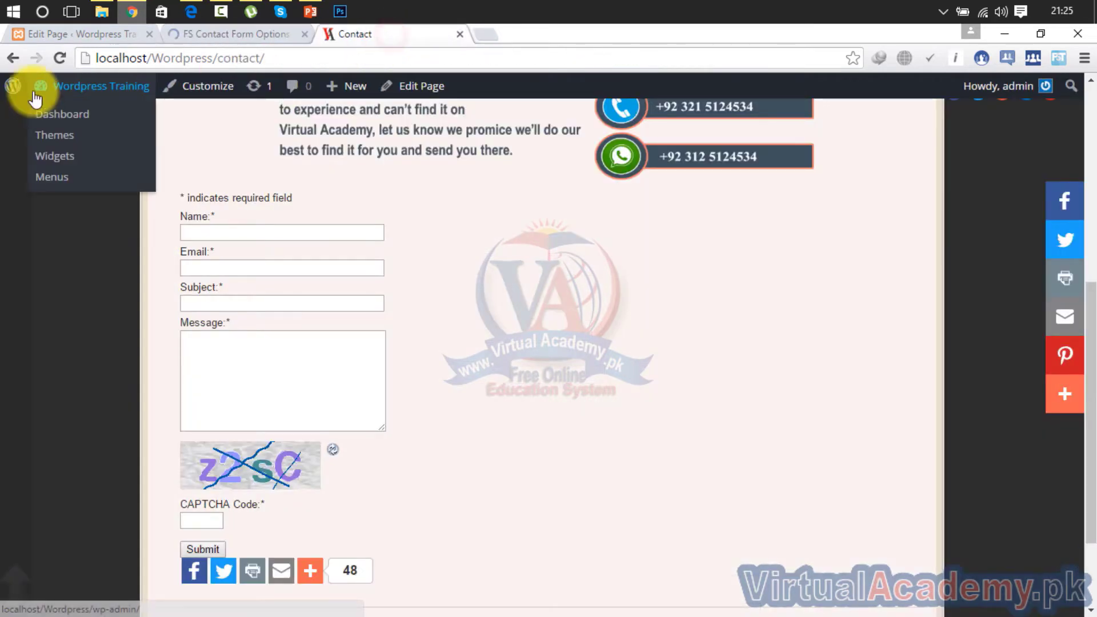
Reload the live Contact page to see asterisks on Name, Email, Subject and Message
click(59, 60)
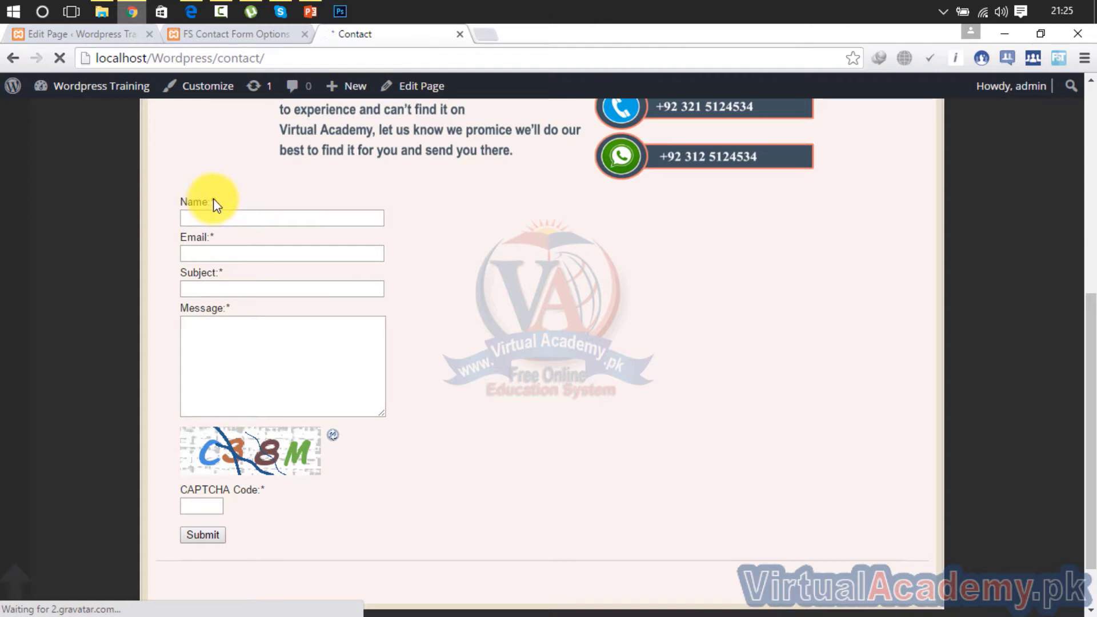
Back in FS Contact Form settings, review Form 1's 'Online enquiry' label and recipient email in Basic Settings
click(261, 34)
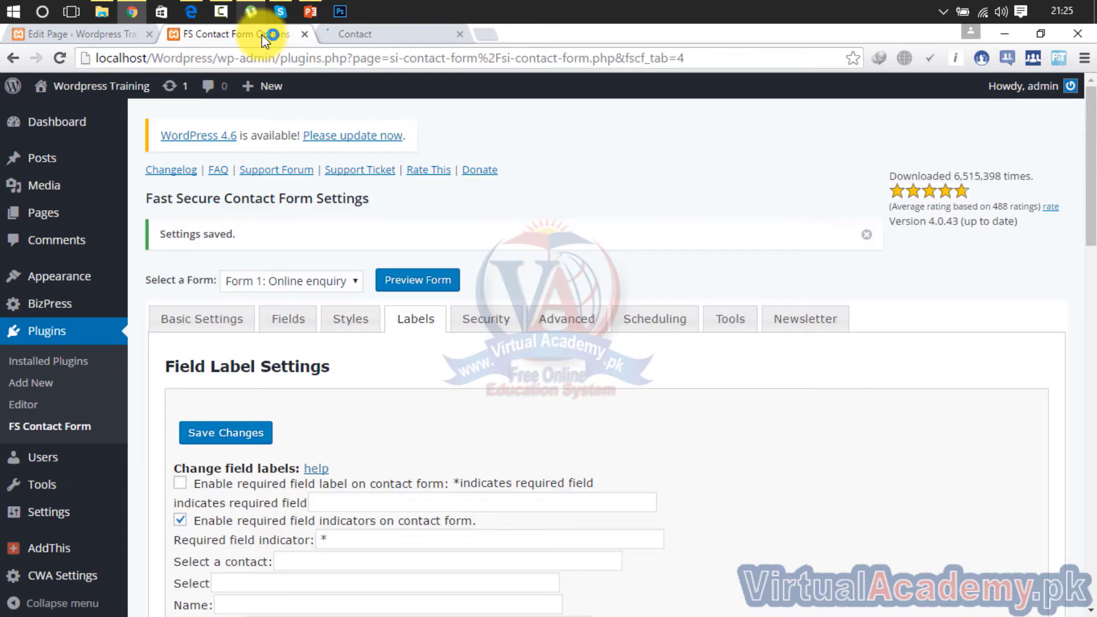
click(232, 318)
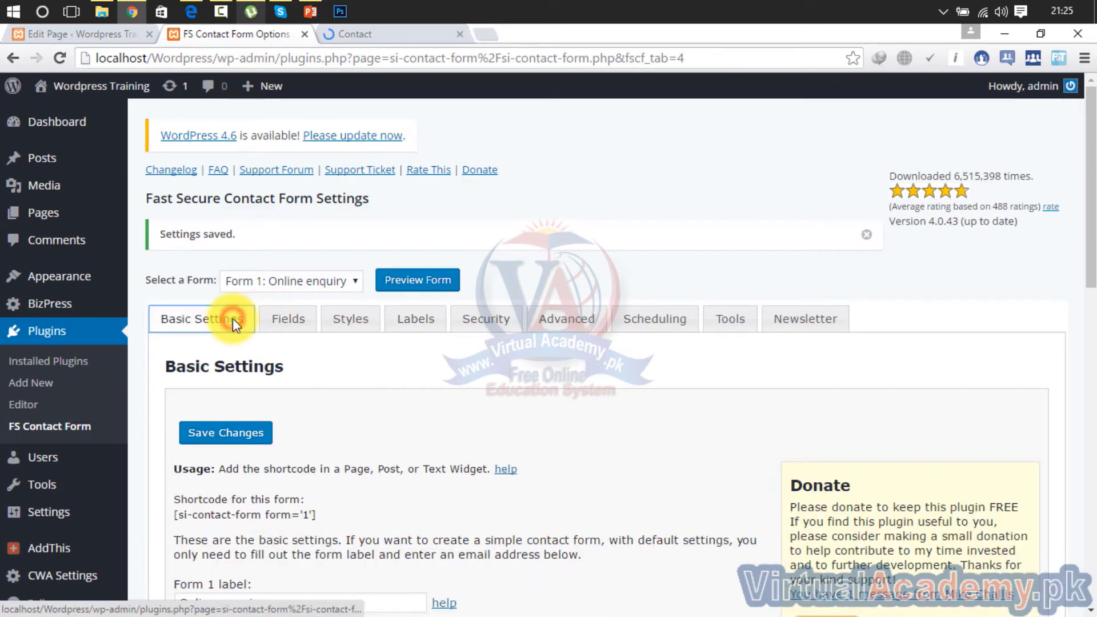
drag(1089, 186, 1089, 320)
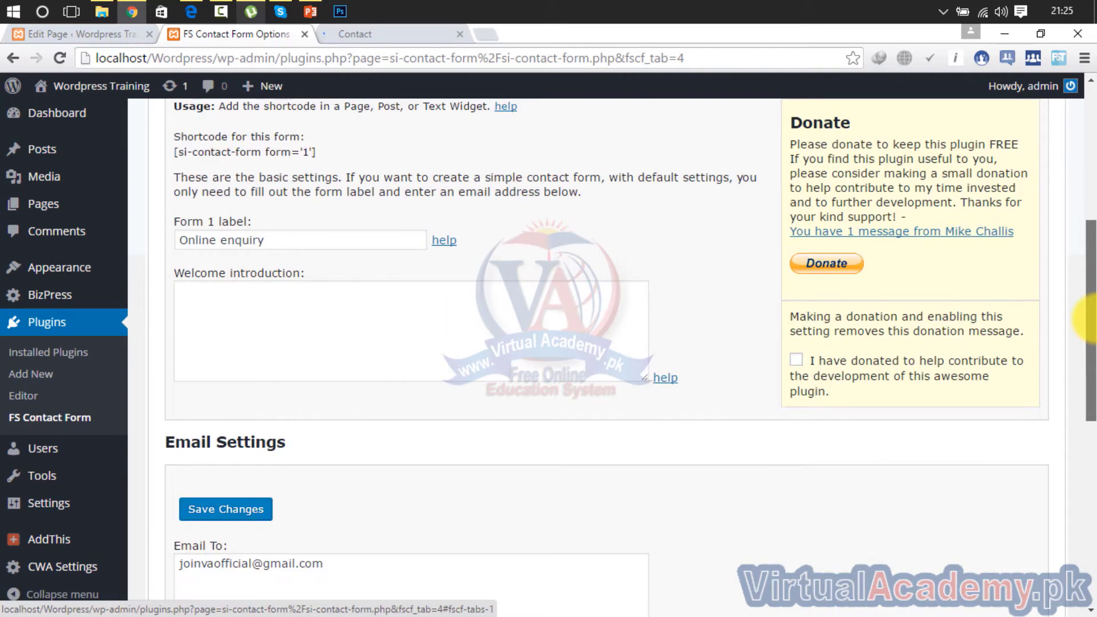
drag(286, 240, 143, 247)
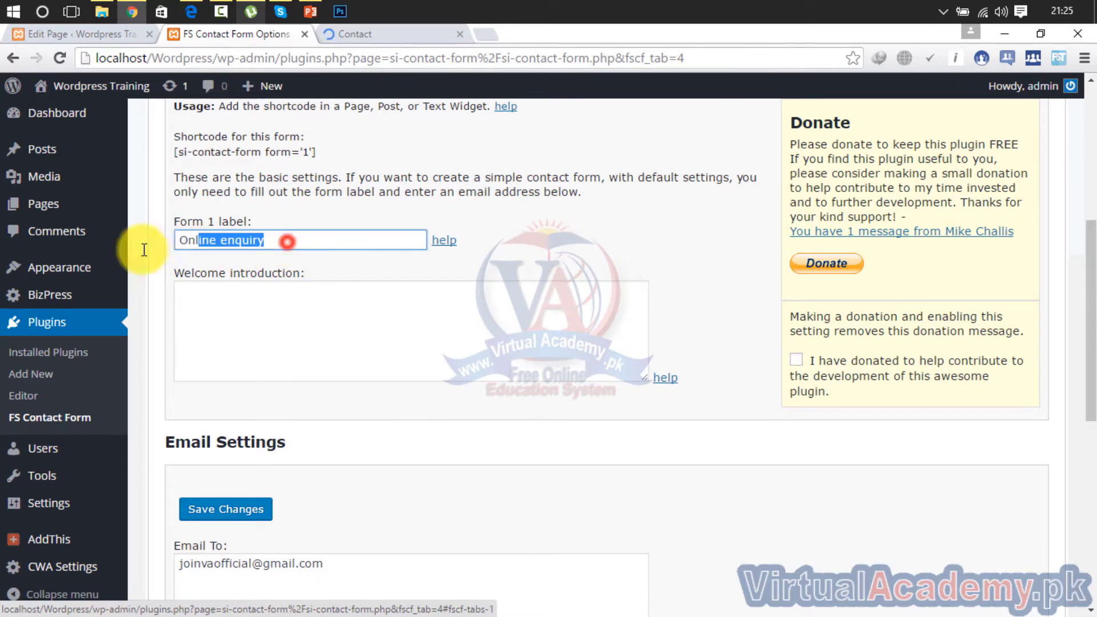
click(278, 372)
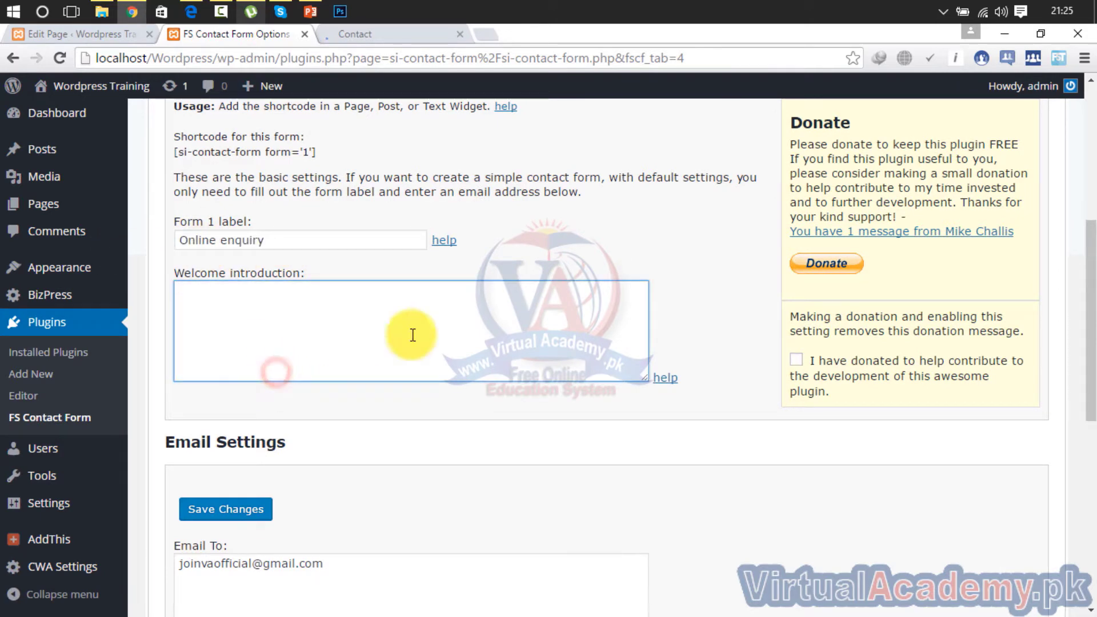
scroll(1092, 285, down, 5)
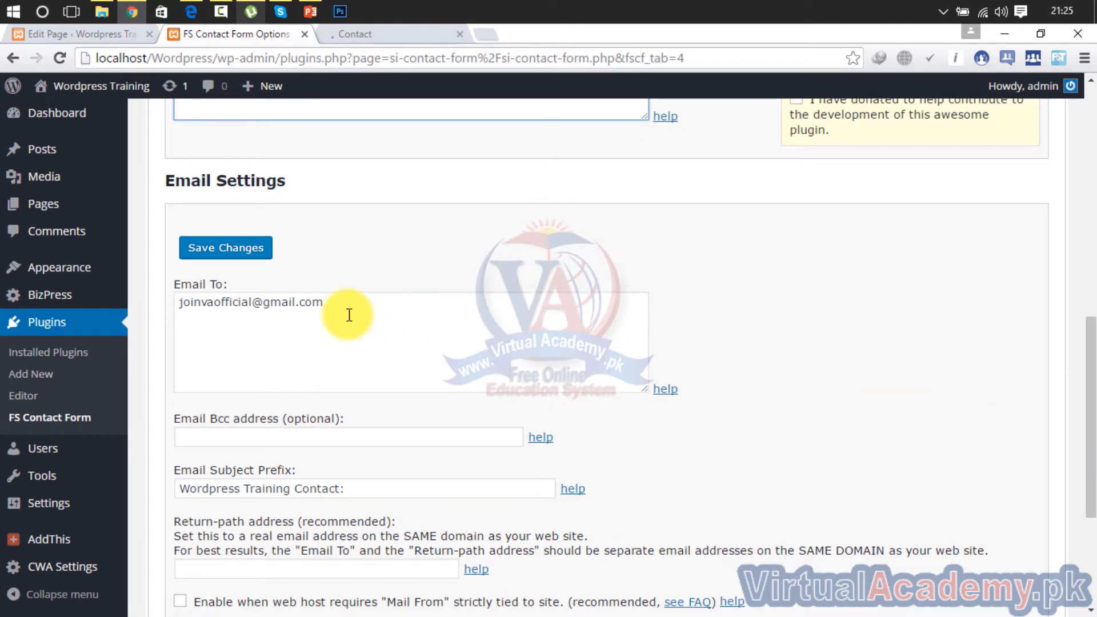
drag(348, 309, 152, 325)
scroll(1084, 215, up, 10)
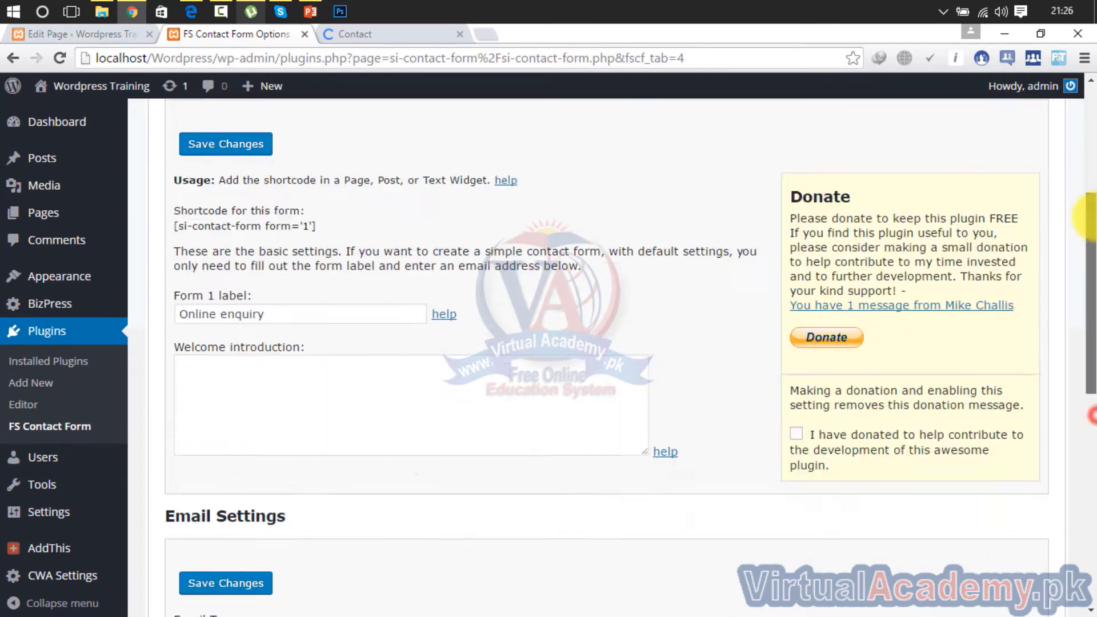
On the Fields tab, scroll past the standard fields and add a new field after Message
click(281, 282)
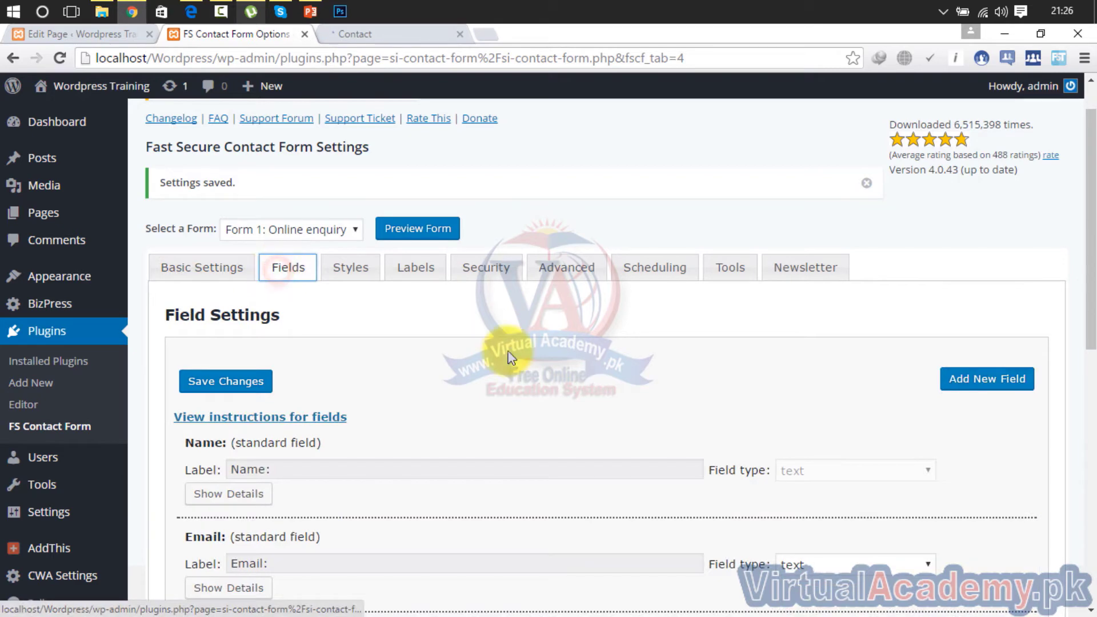
scroll(1079, 286, down, 3)
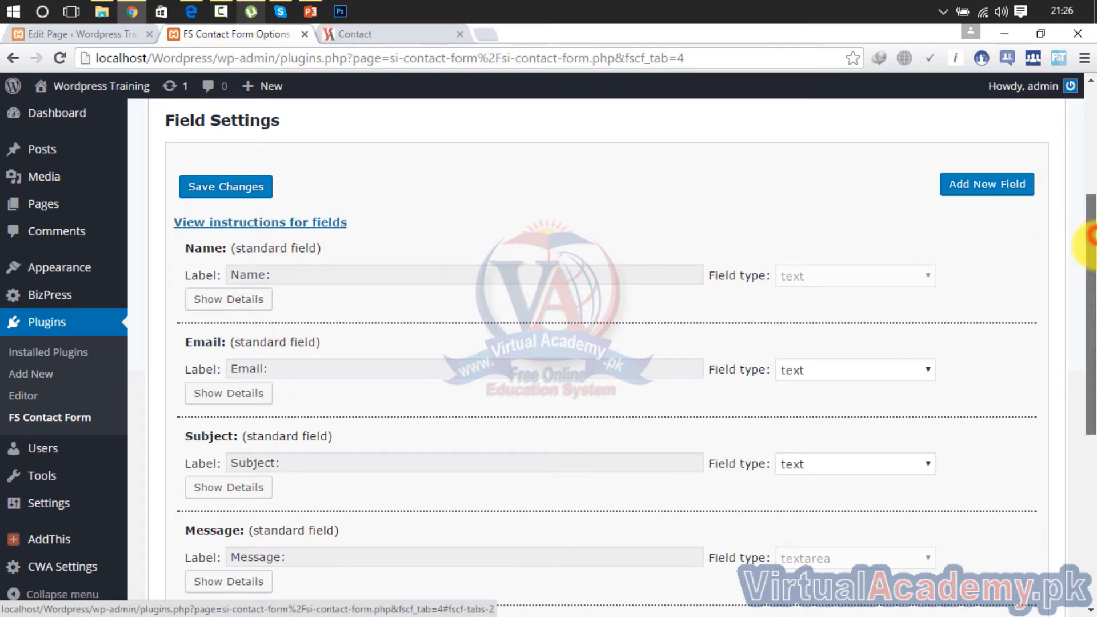
drag(1089, 238, 1088, 277)
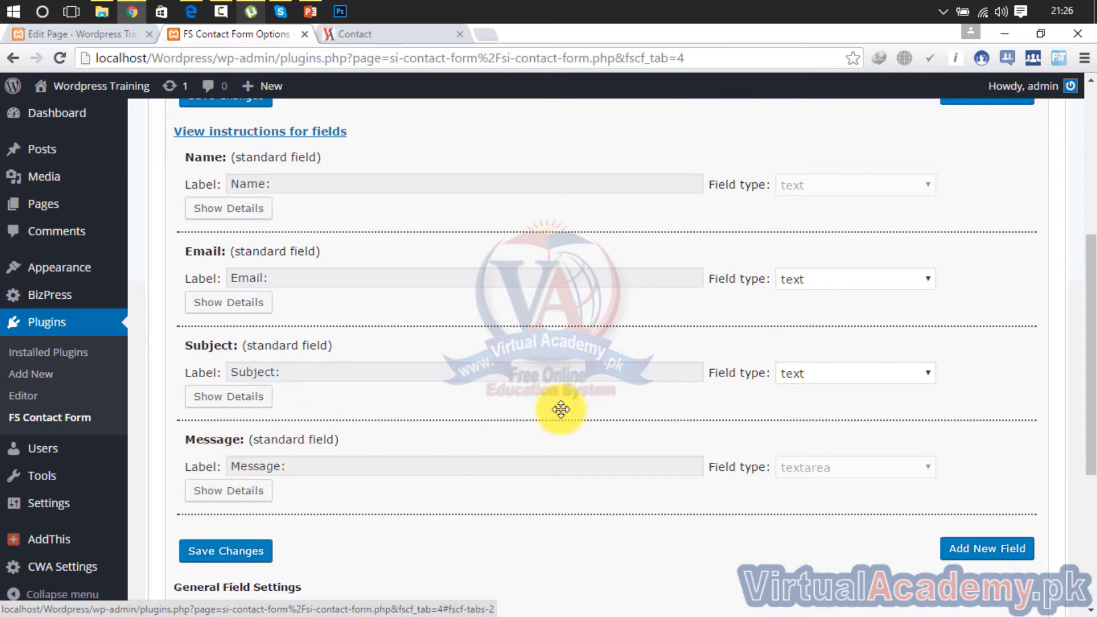
drag(1088, 331, 1088, 394)
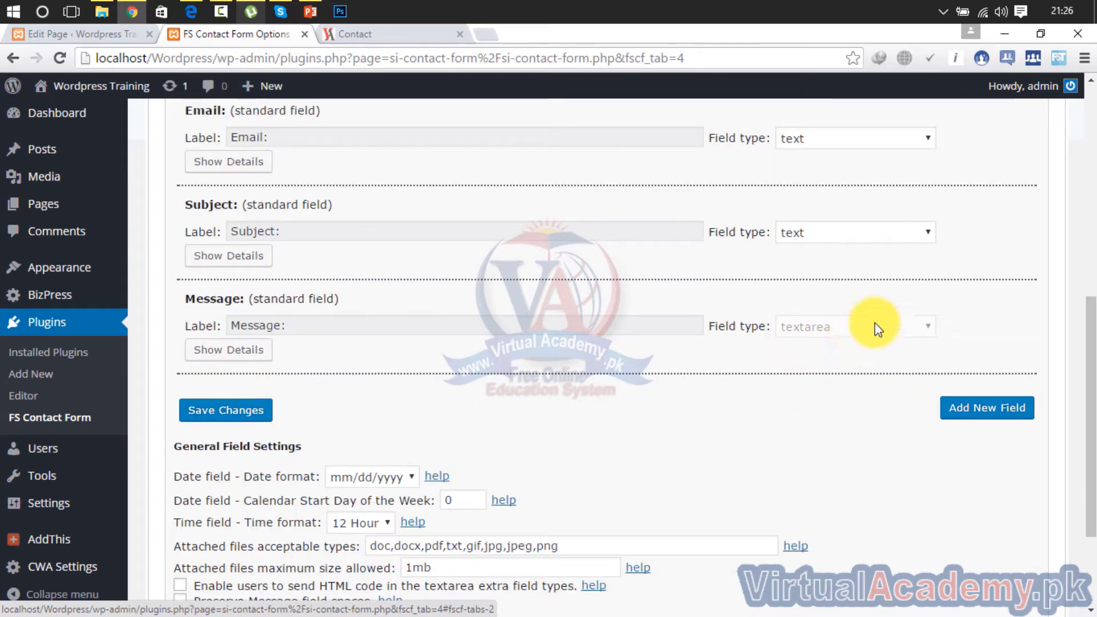
drag(1087, 346, 1088, 332)
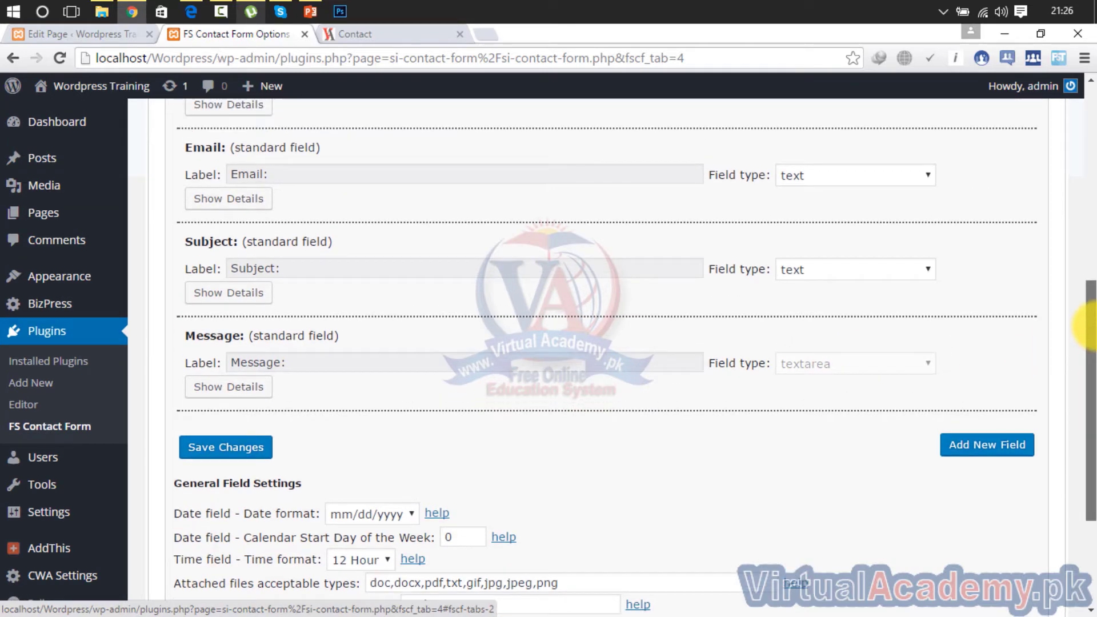
scroll(1077, 377, down, 2)
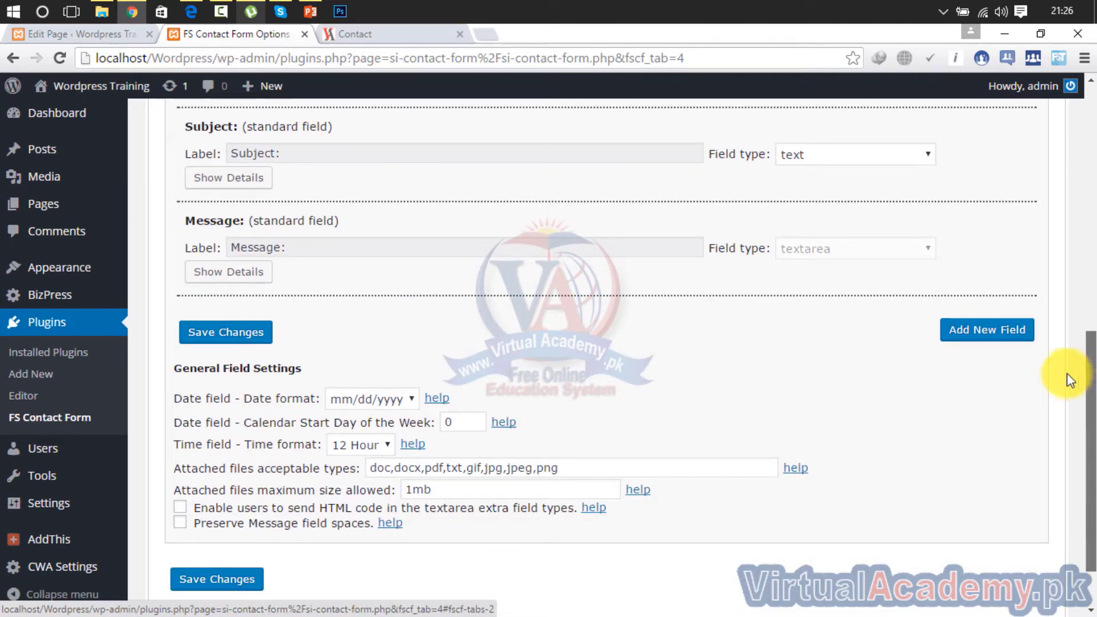
click(973, 331)
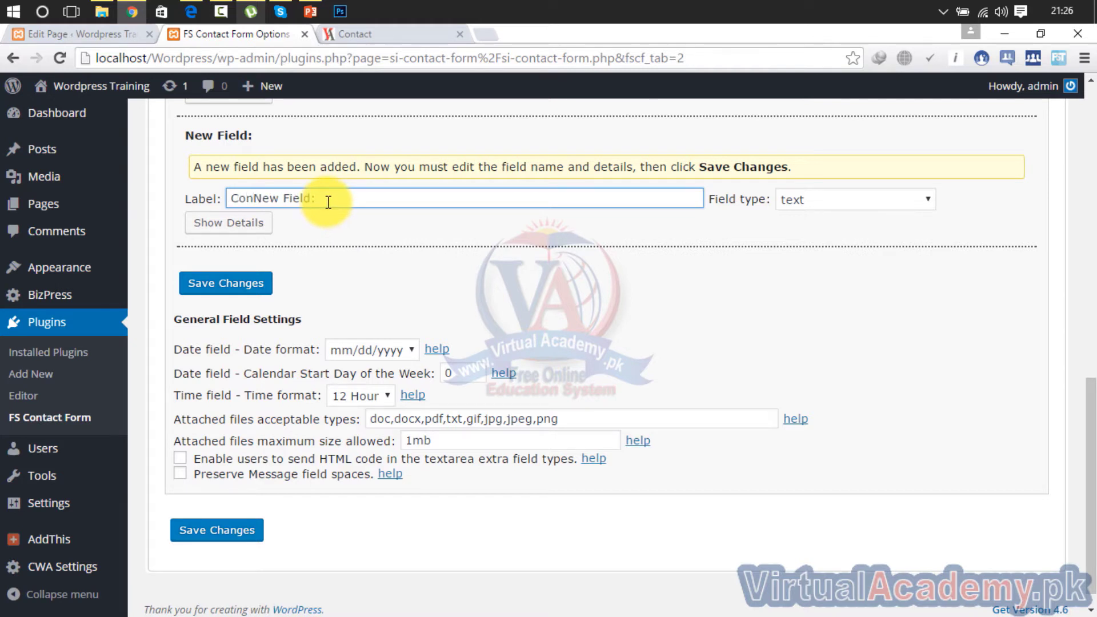
Label the new field 'Contact No', keep its type as text, and save the settings
drag(324, 199, 166, 195)
text(Contact No)
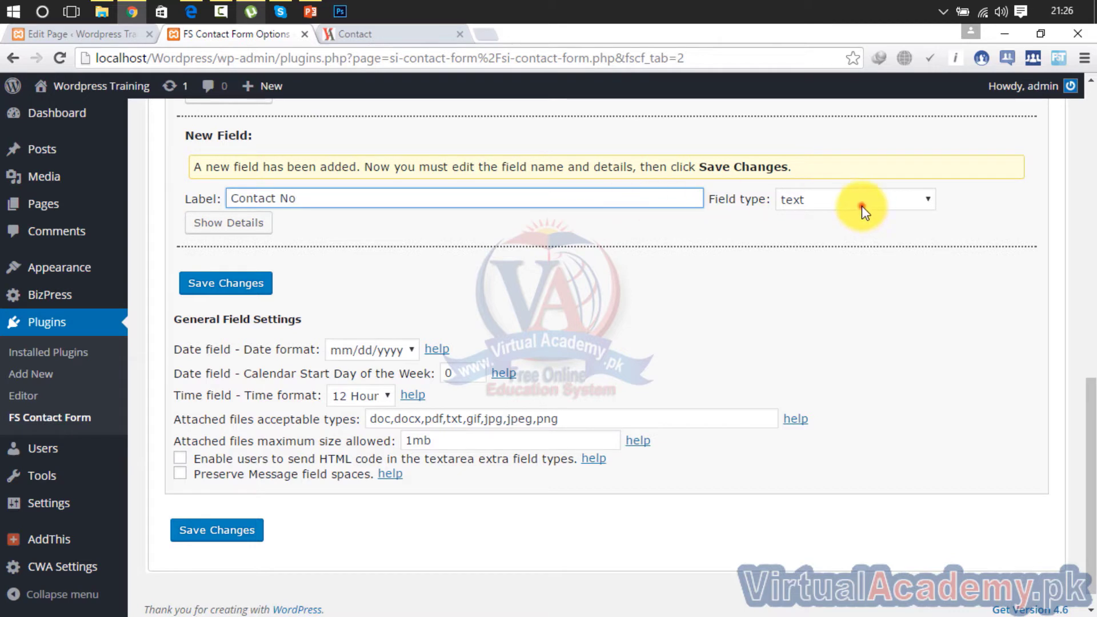
click(861, 209)
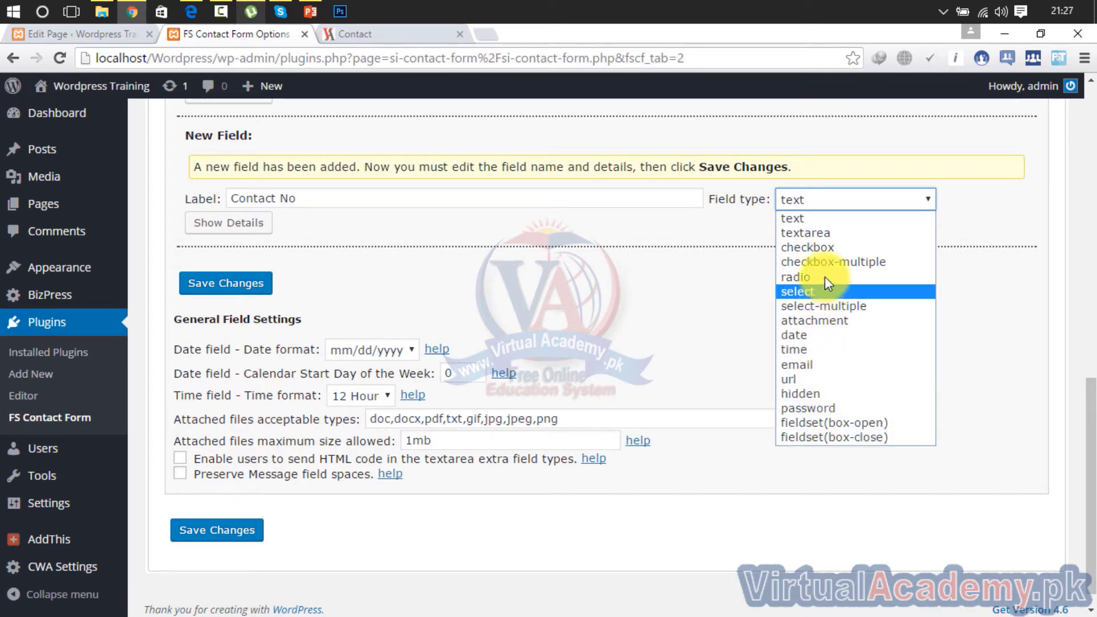
click(816, 218)
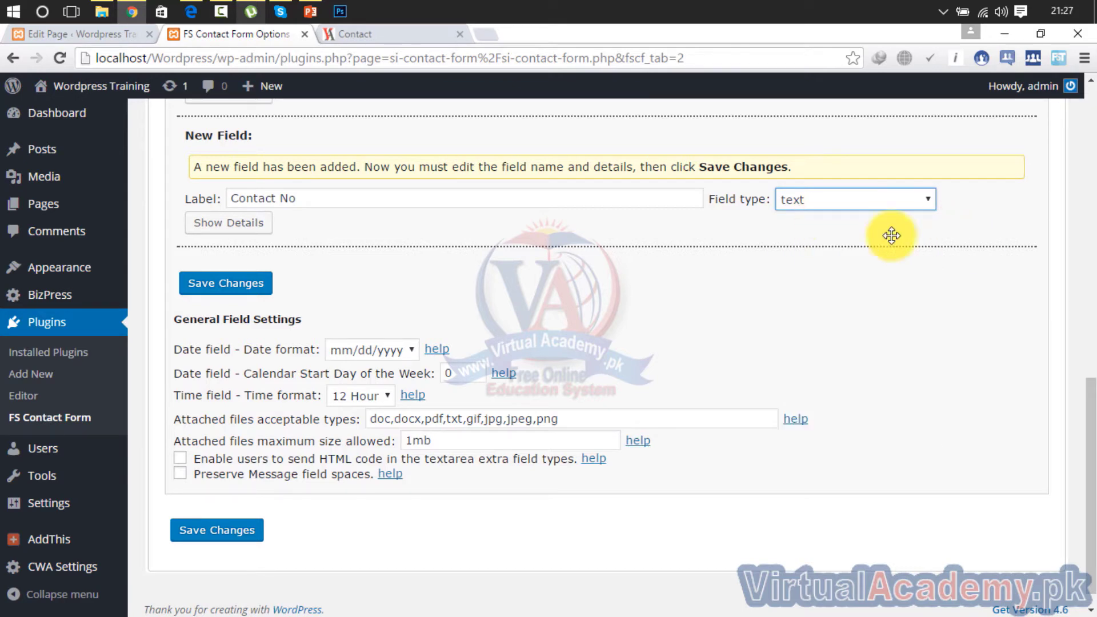
drag(1089, 411, 1091, 342)
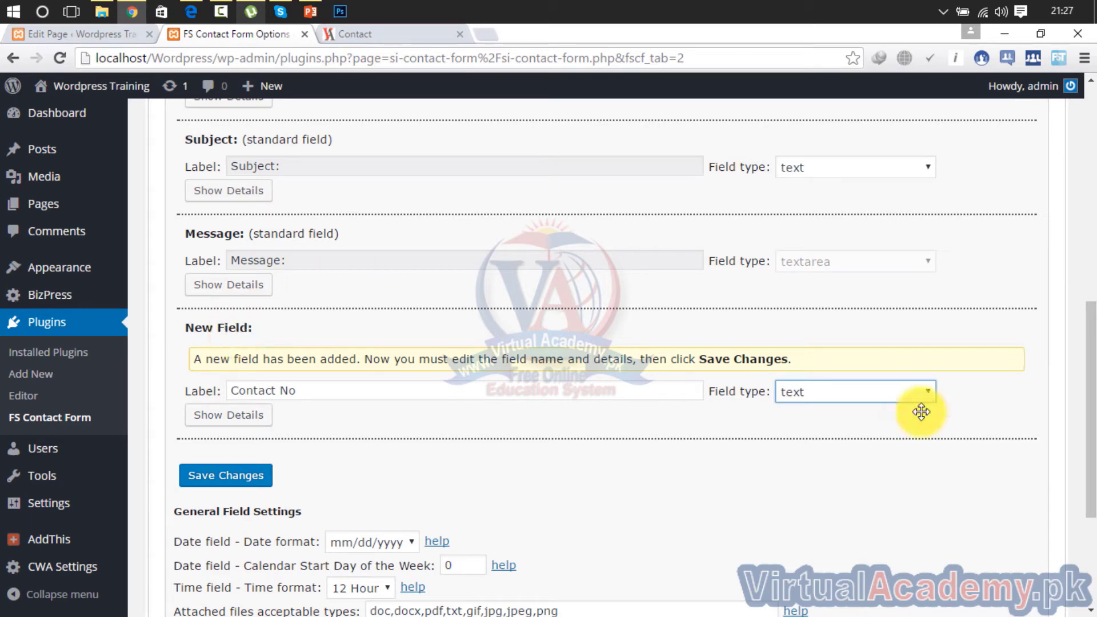
drag(1088, 414, 1079, 367)
click(249, 582)
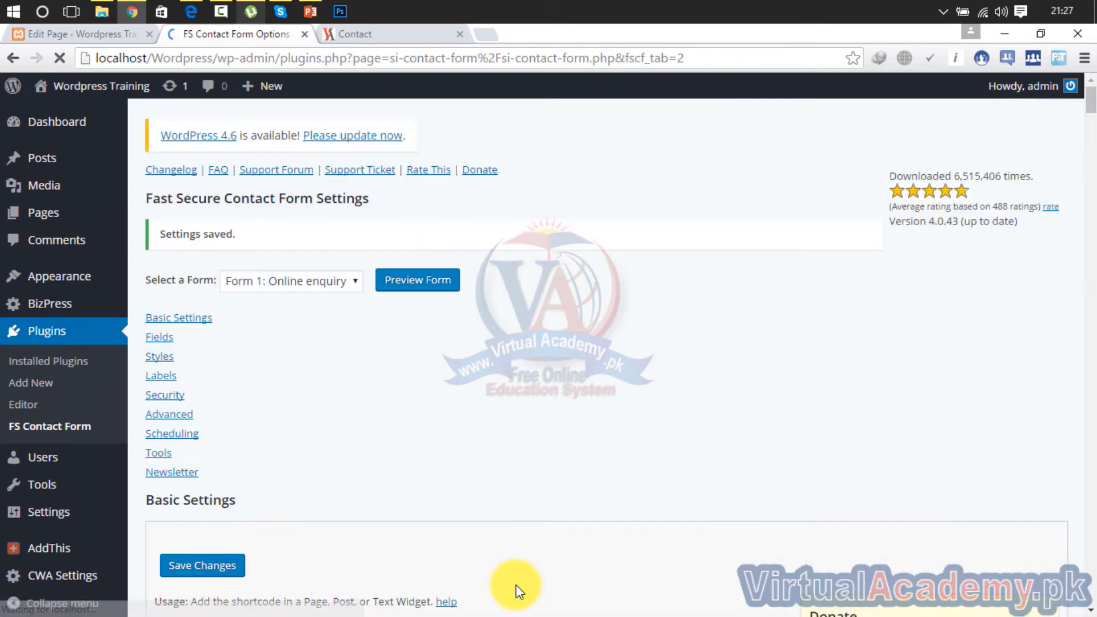
Add another field named 'Gander' with field type checkbox and save it
drag(1085, 217, 1090, 446)
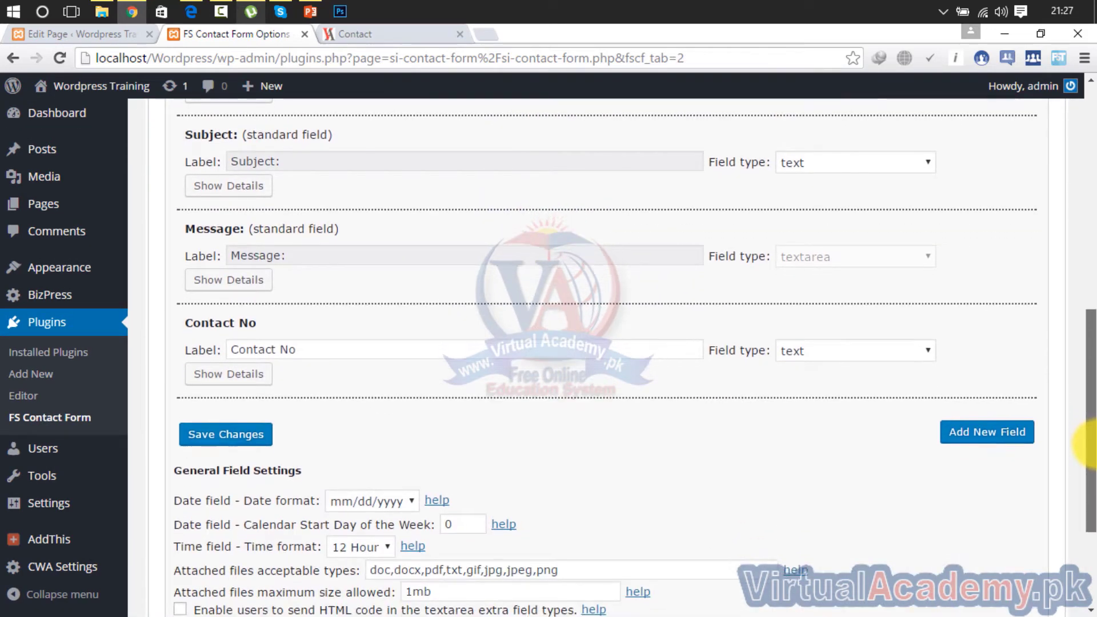
click(980, 430)
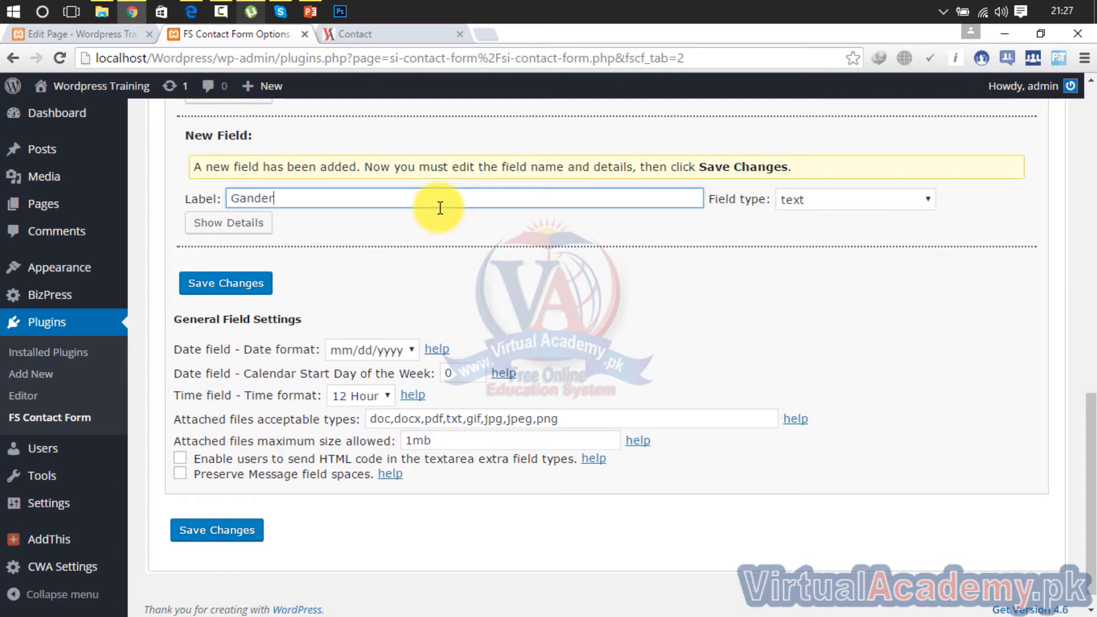
click(817, 203)
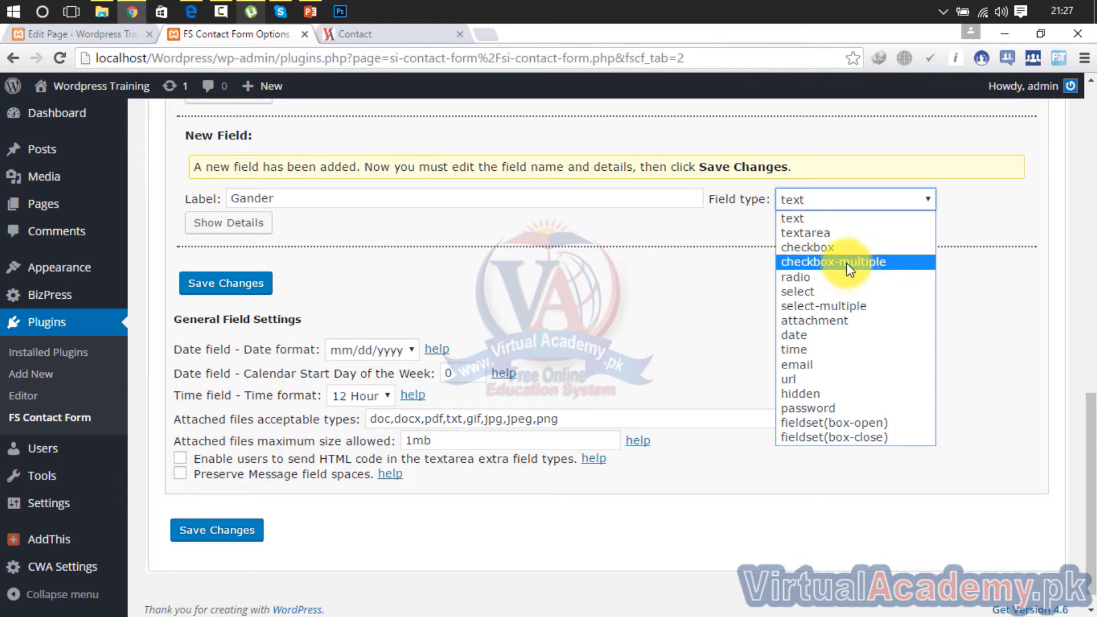
click(834, 249)
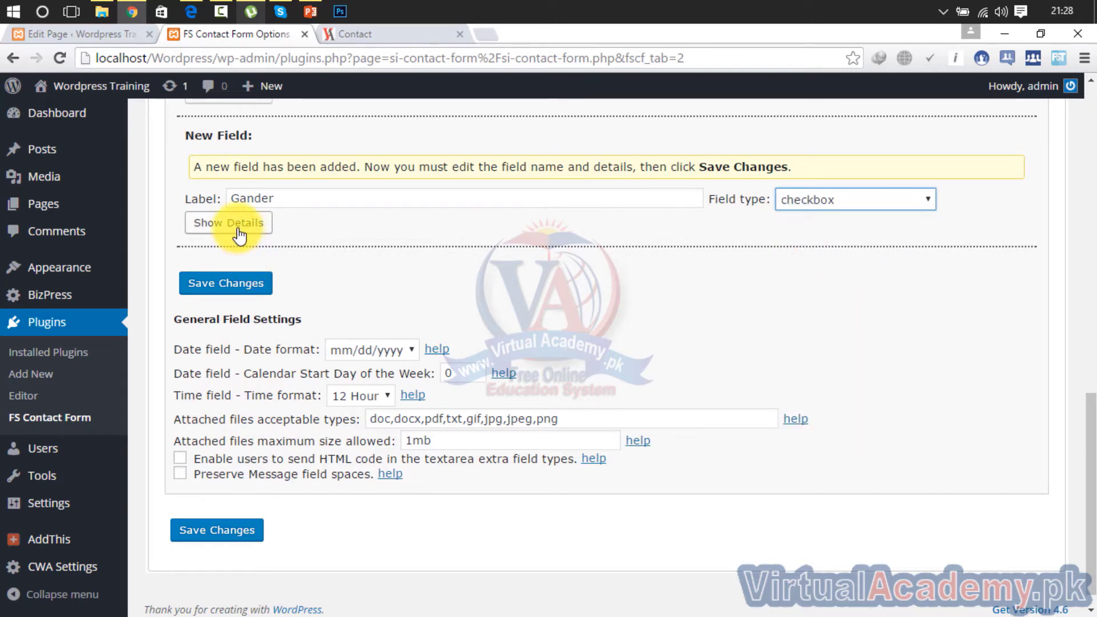
click(226, 283)
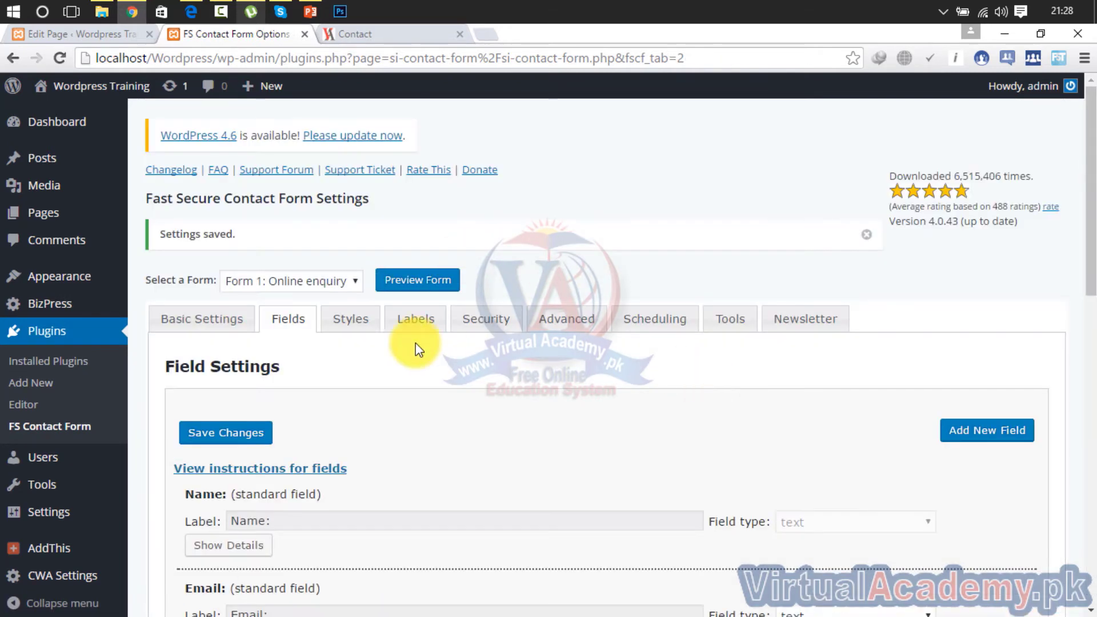
drag(1090, 221, 1090, 476)
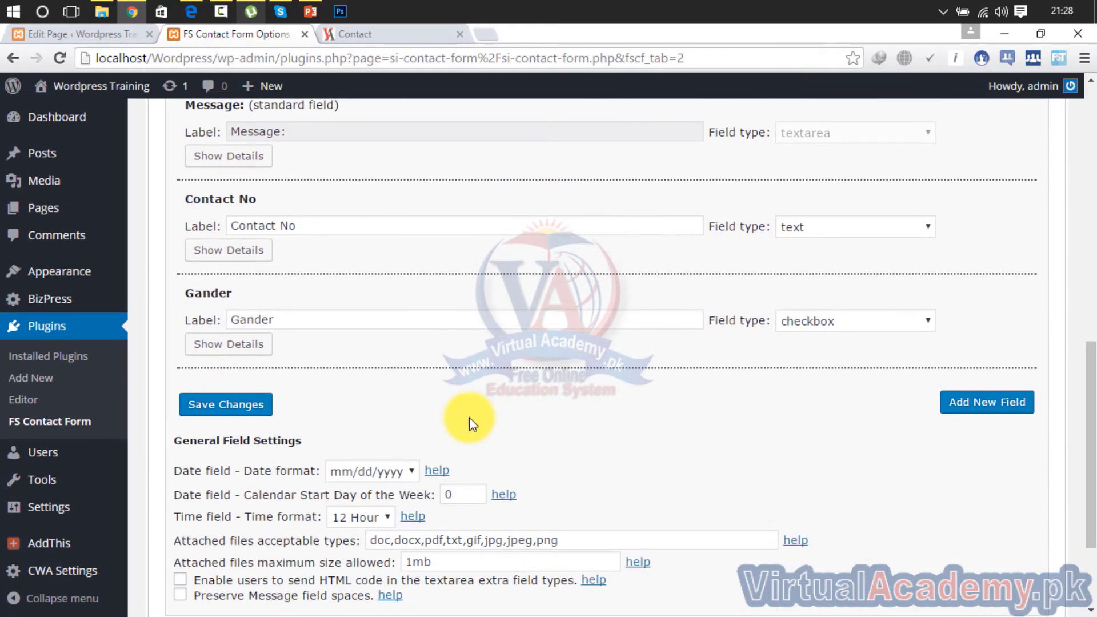
Switch the Gander field's type to textarea, then delete the field and confirm removal
click(810, 320)
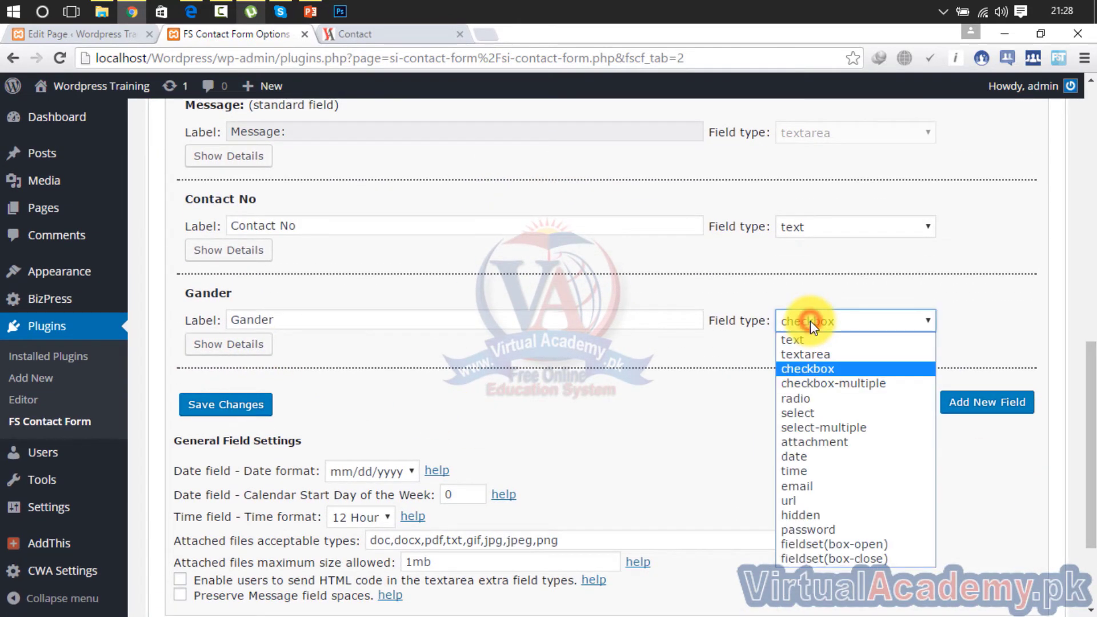
click(807, 357)
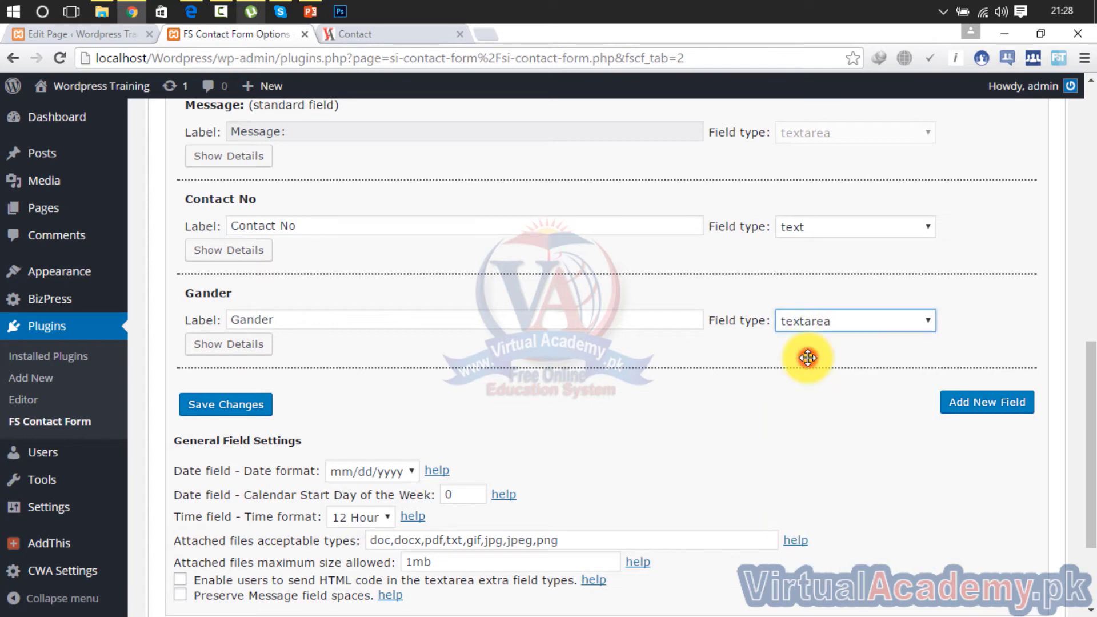
click(244, 348)
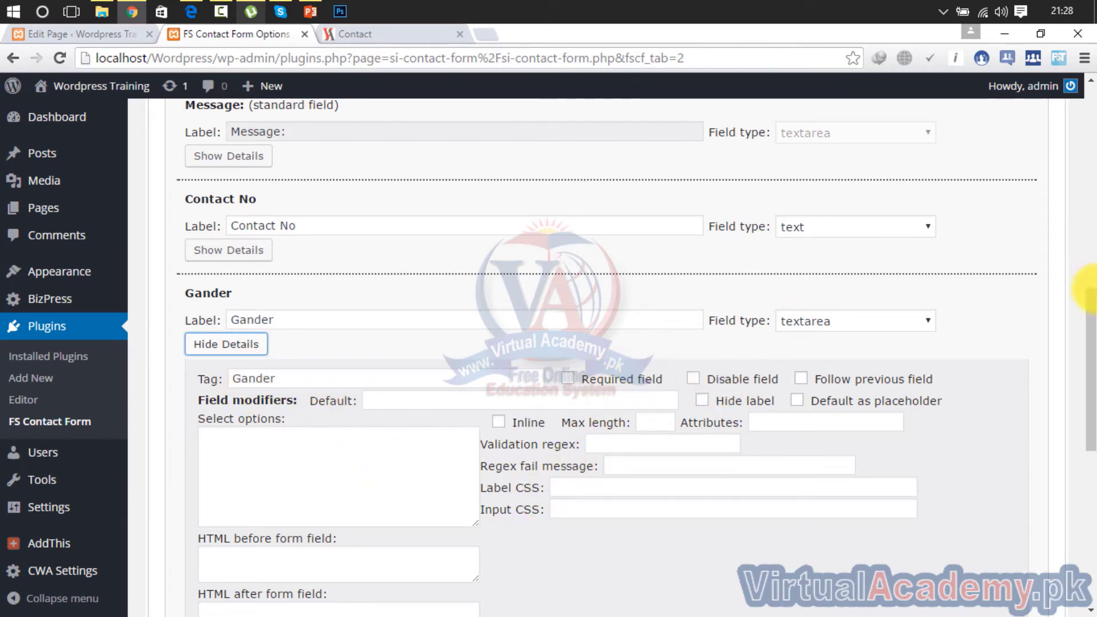
drag(1093, 303, 1091, 355)
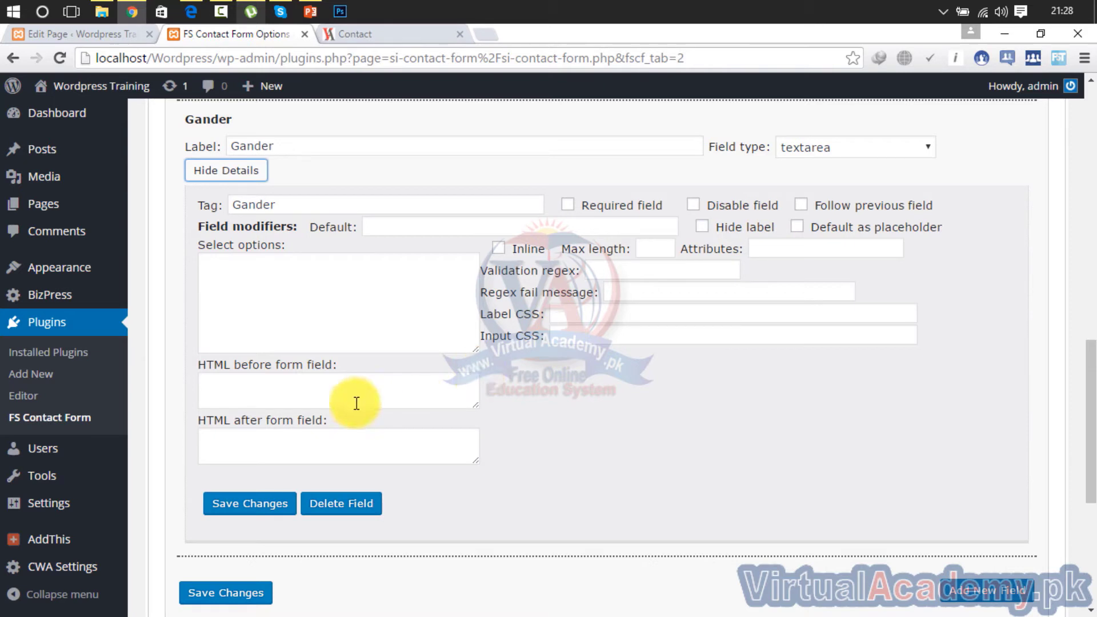
click(345, 510)
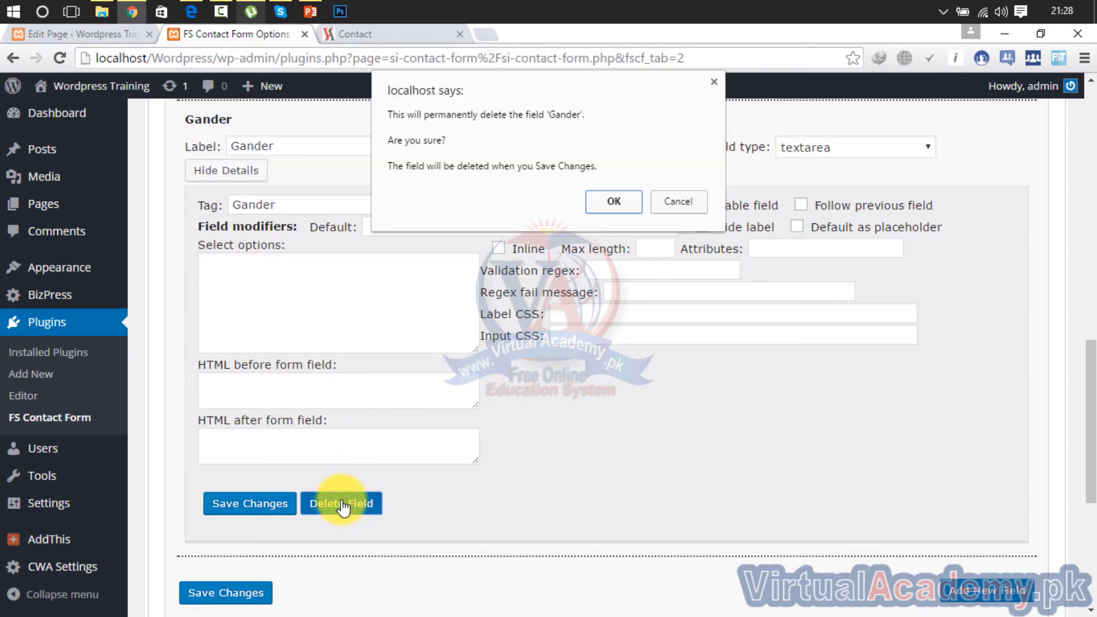
click(604, 196)
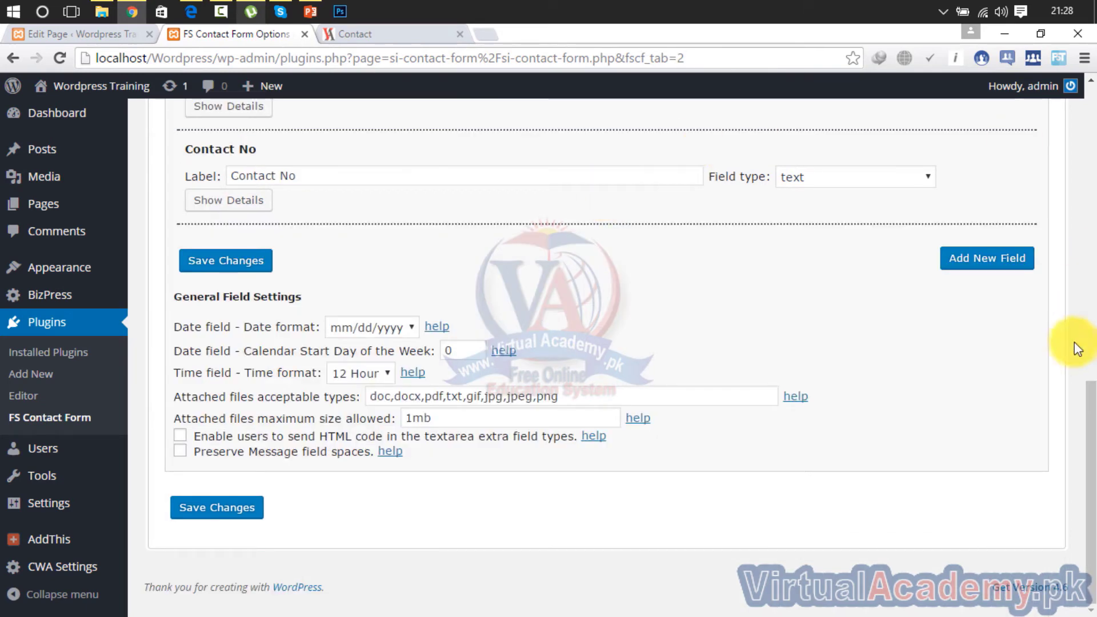
Expand the Contact No field's details and mark it as a required field
scroll(1039, 394, up, 3)
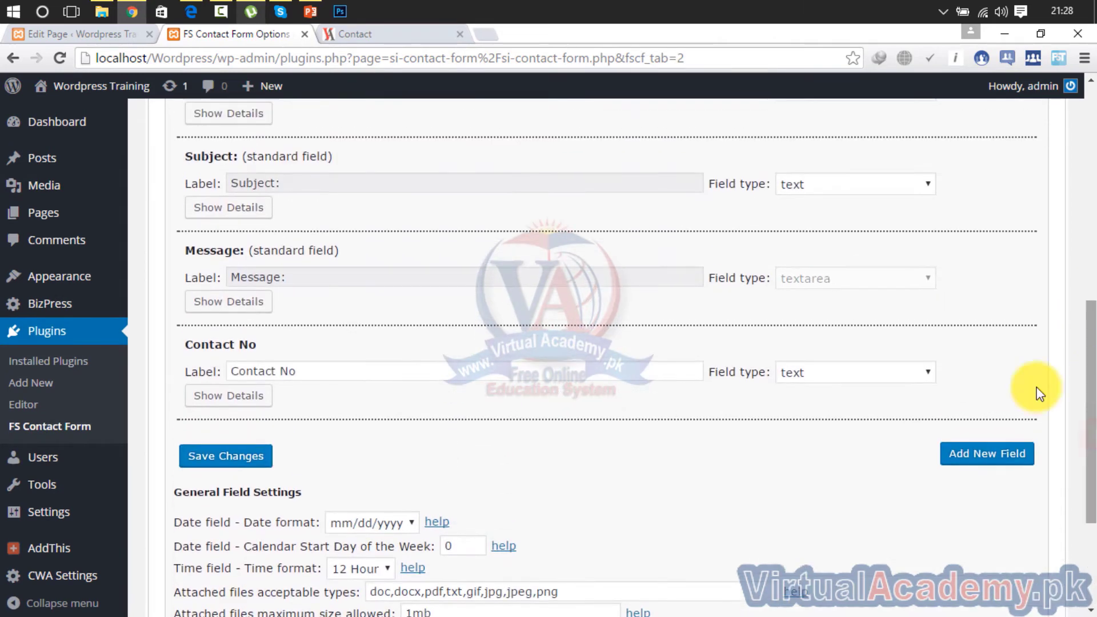
click(244, 398)
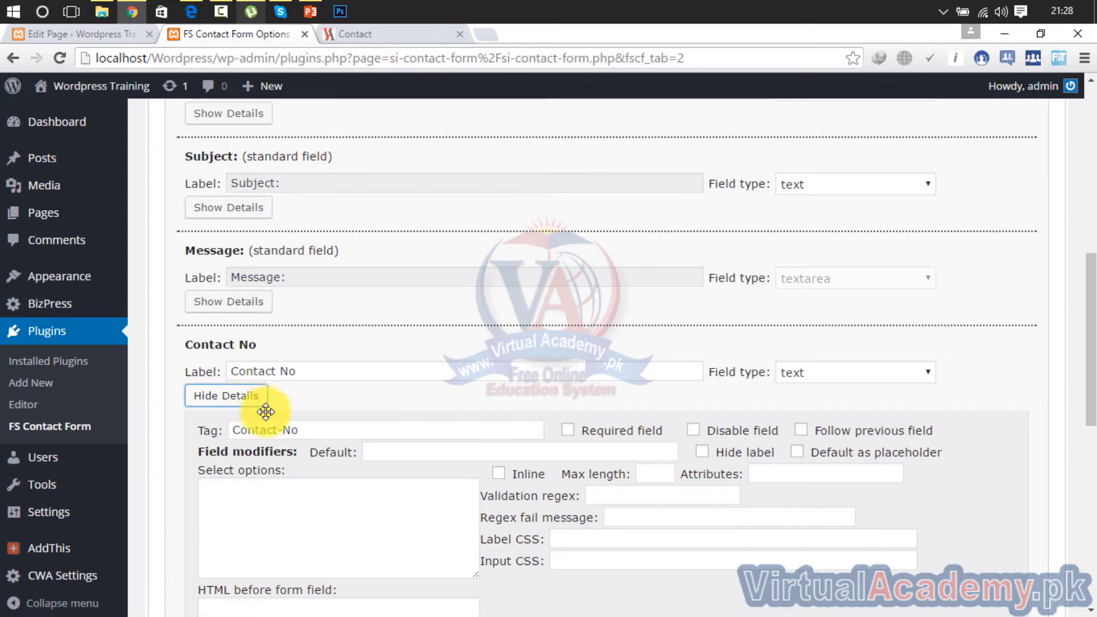
click(337, 428)
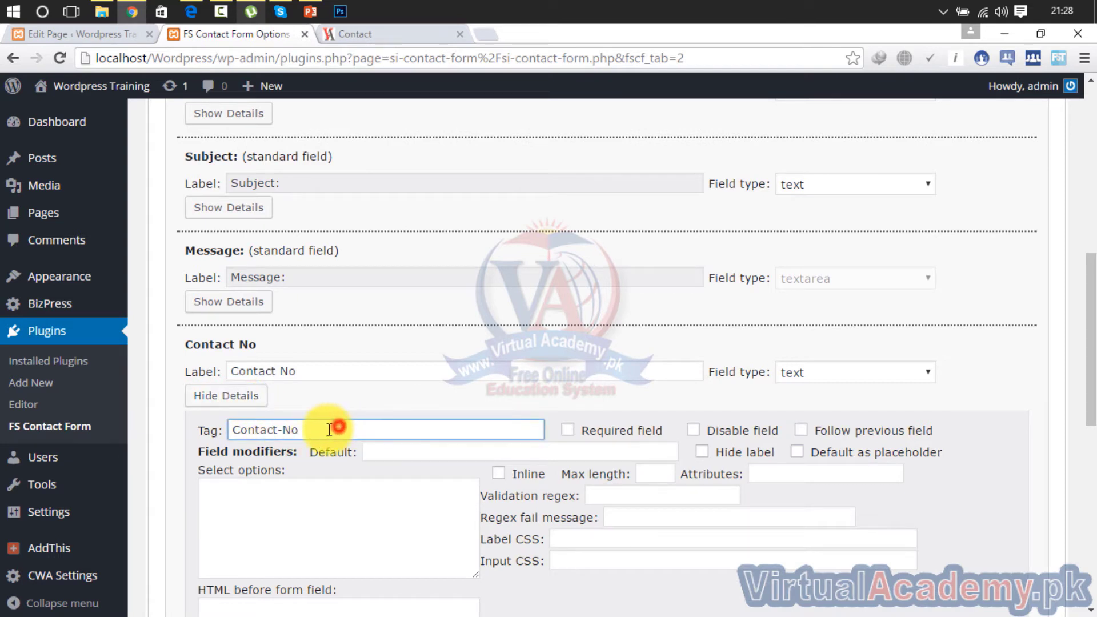
drag(330, 430, 172, 436)
click(568, 432)
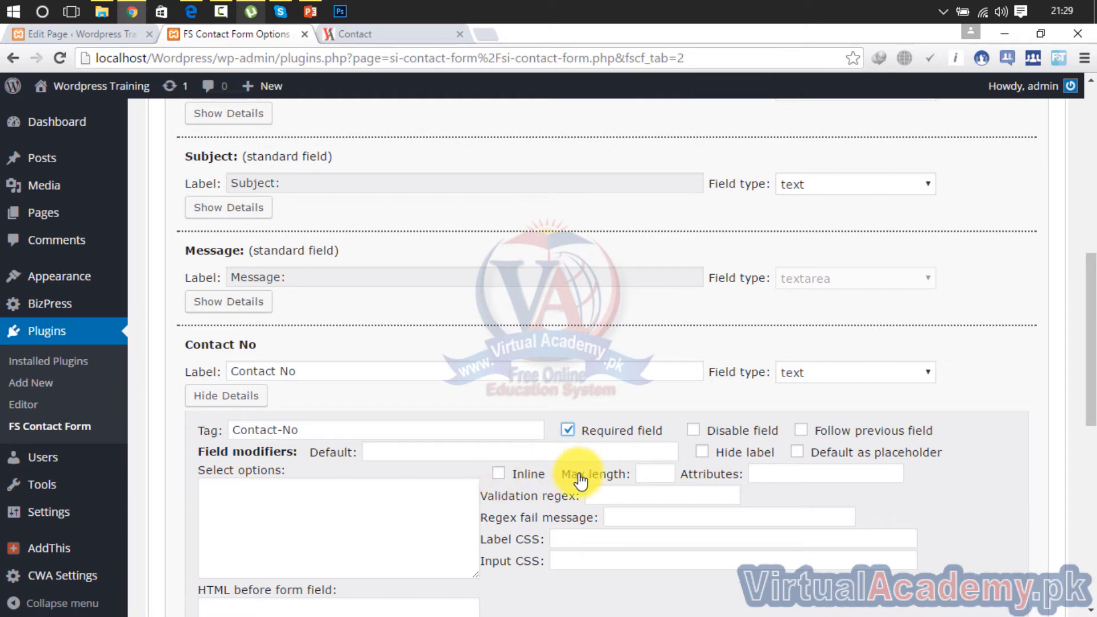
Paste a sample phone number into Contact No's Attributes box and save the settings
click(779, 478)
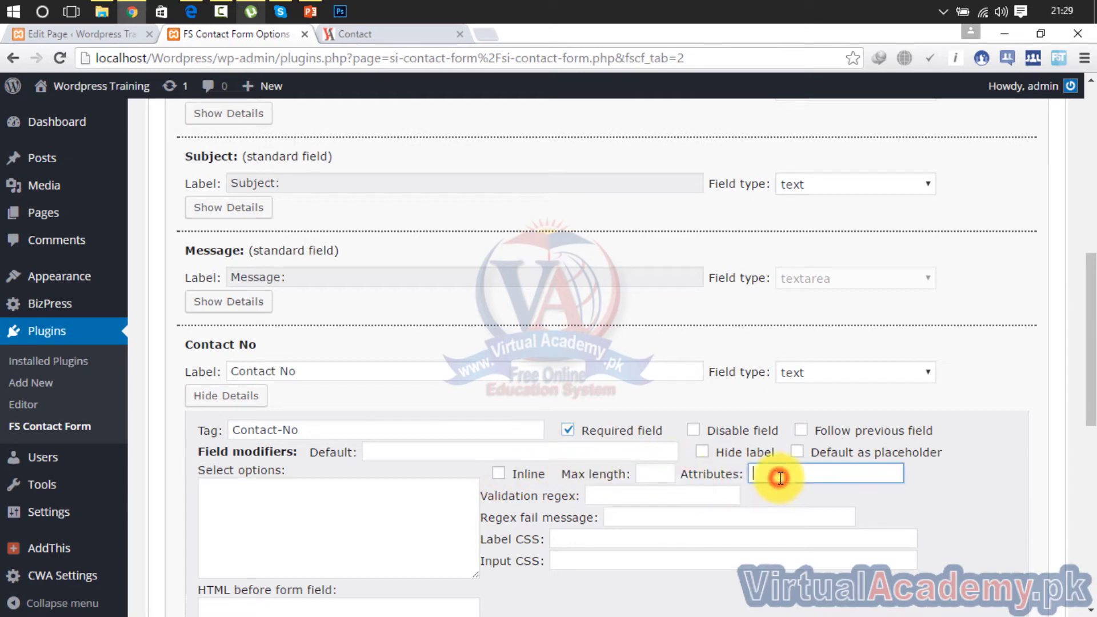
mouse_move(1089, 342)
mouse_down()
mouse_move(1094, 381)
mouse_move(1079, 353)
mouse_up()
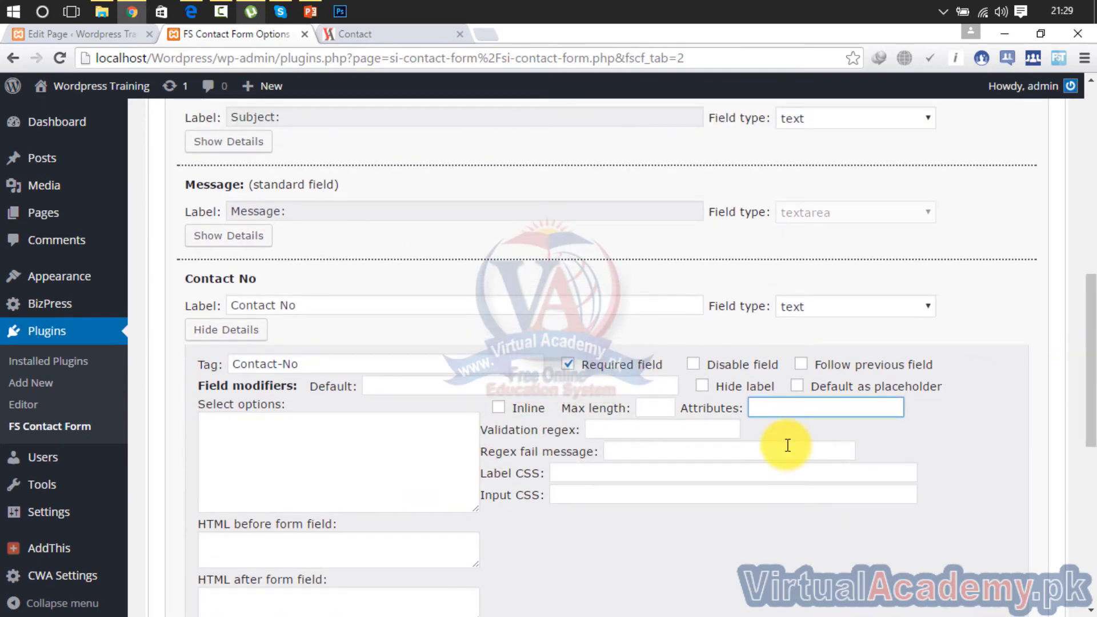
key(ctrl+v)
scroll(822, 417, down, 3)
click(261, 474)
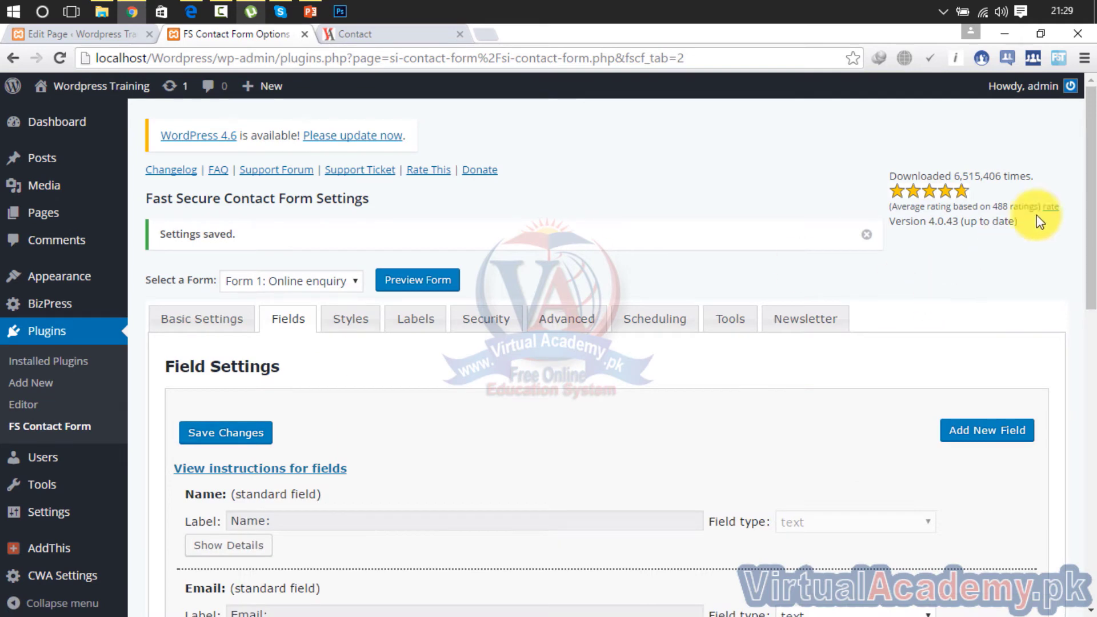
drag(1091, 191, 1090, 411)
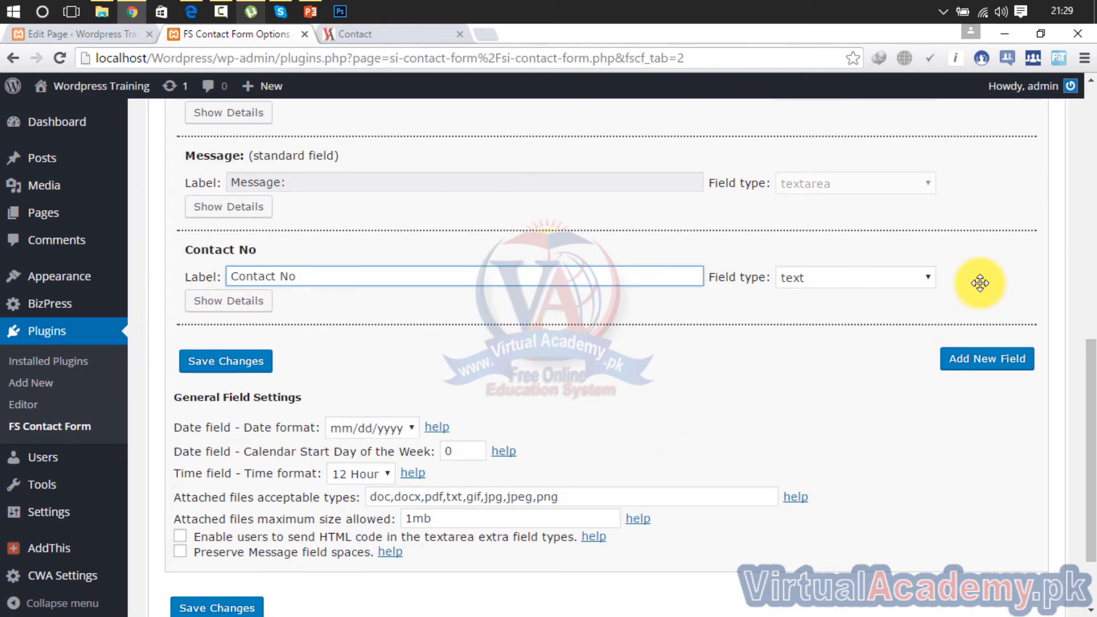
Save the field settings, then reload the live Contact page and try the required Contact No box
click(238, 363)
click(363, 32)
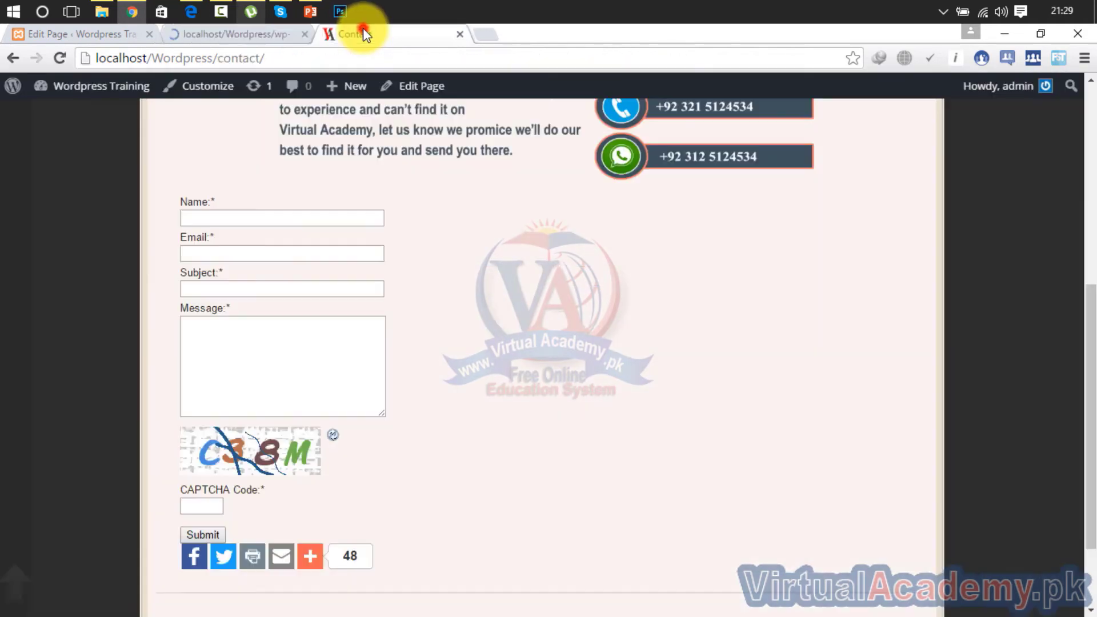
click(60, 57)
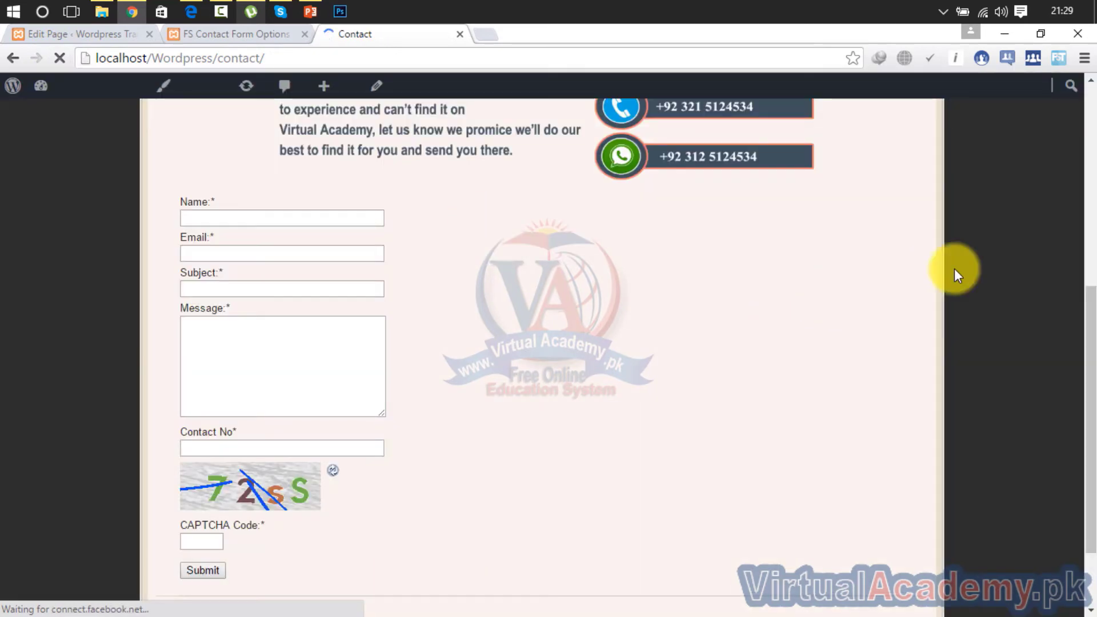
drag(1091, 318, 1090, 355)
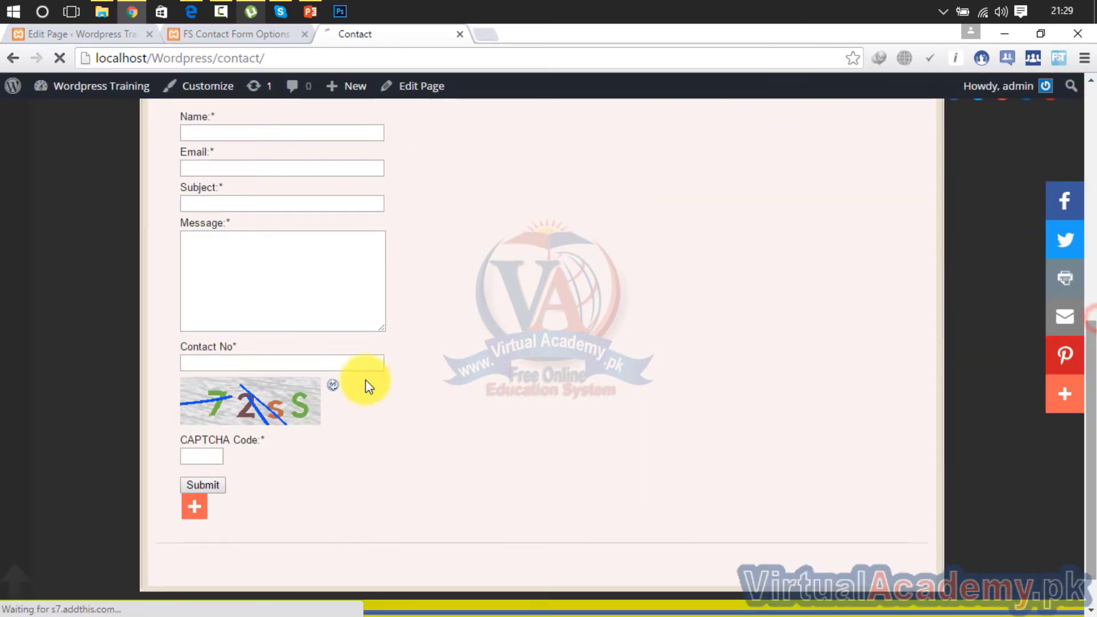
click(263, 365)
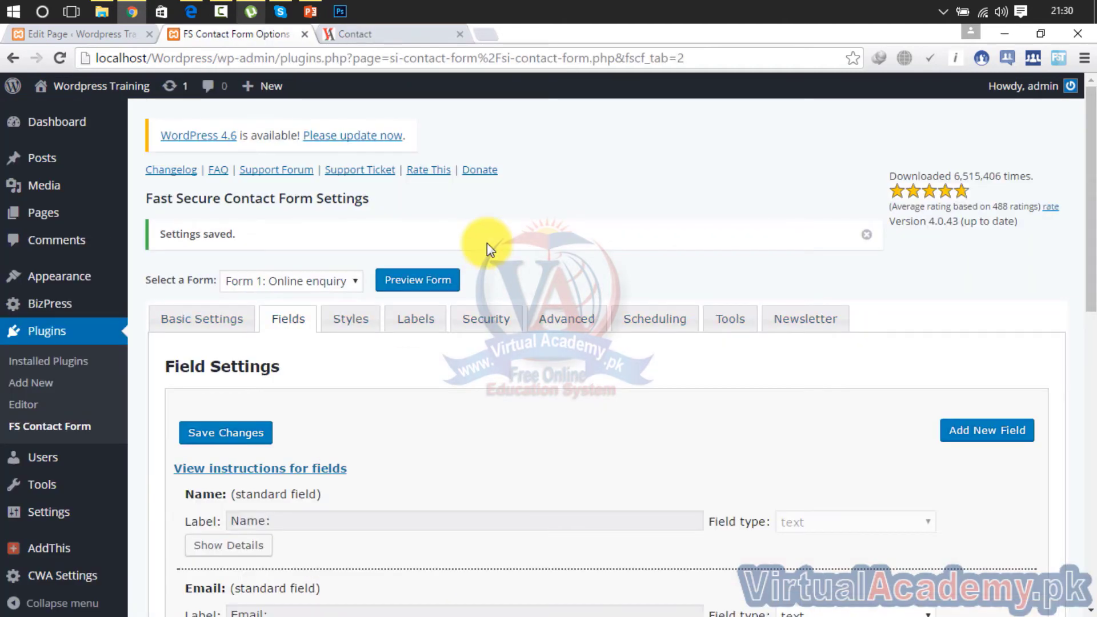
Look through the Styles tab's CSS alignment fields, including CAPTCHA reload 'bottom', then return to Labels
click(354, 317)
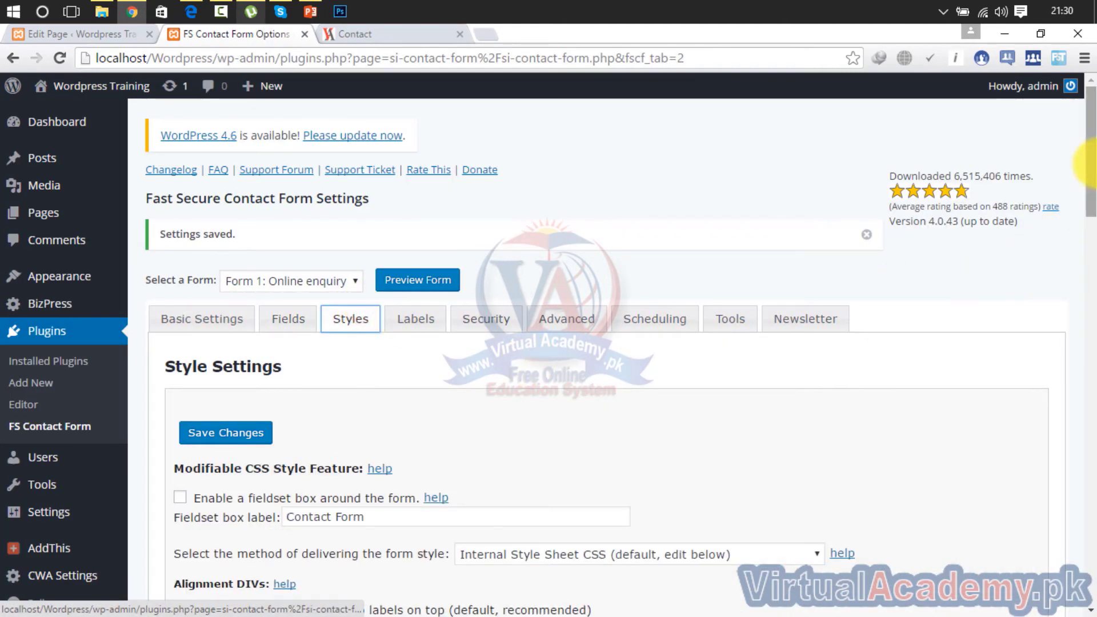
drag(1090, 171, 1091, 306)
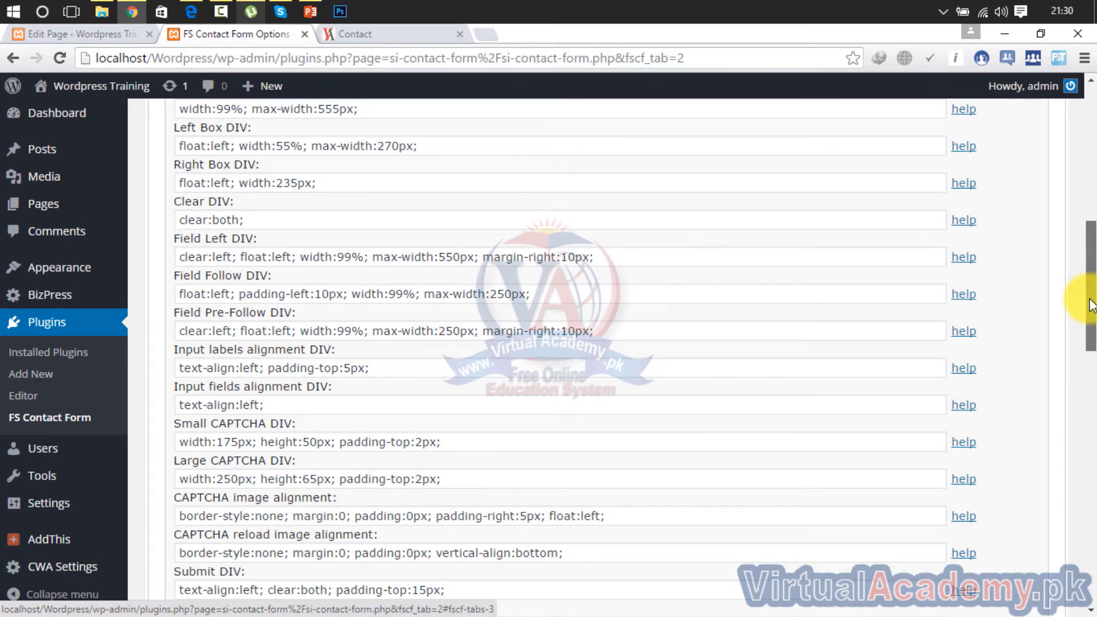
drag(1090, 315, 1092, 343)
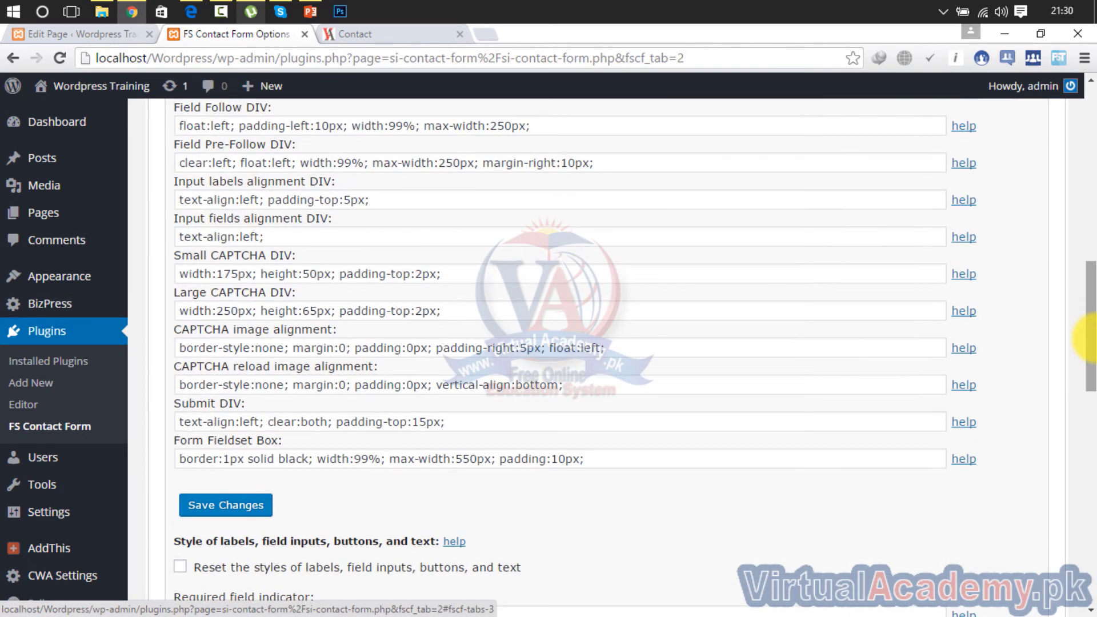
click(550, 384)
drag(558, 386, 518, 386)
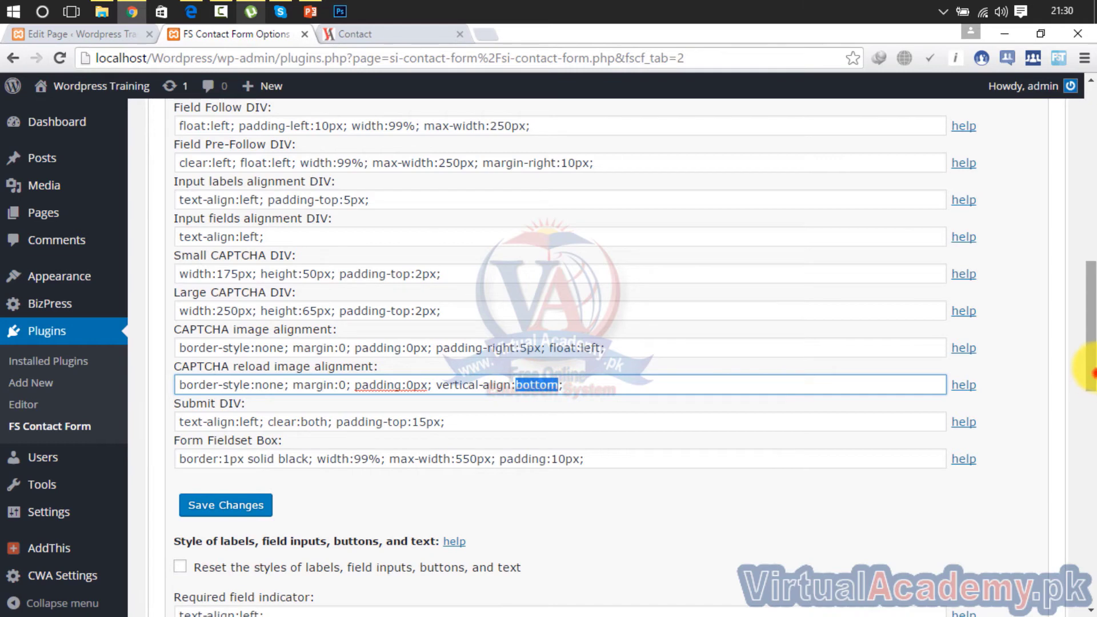
drag(1091, 377, 1089, 232)
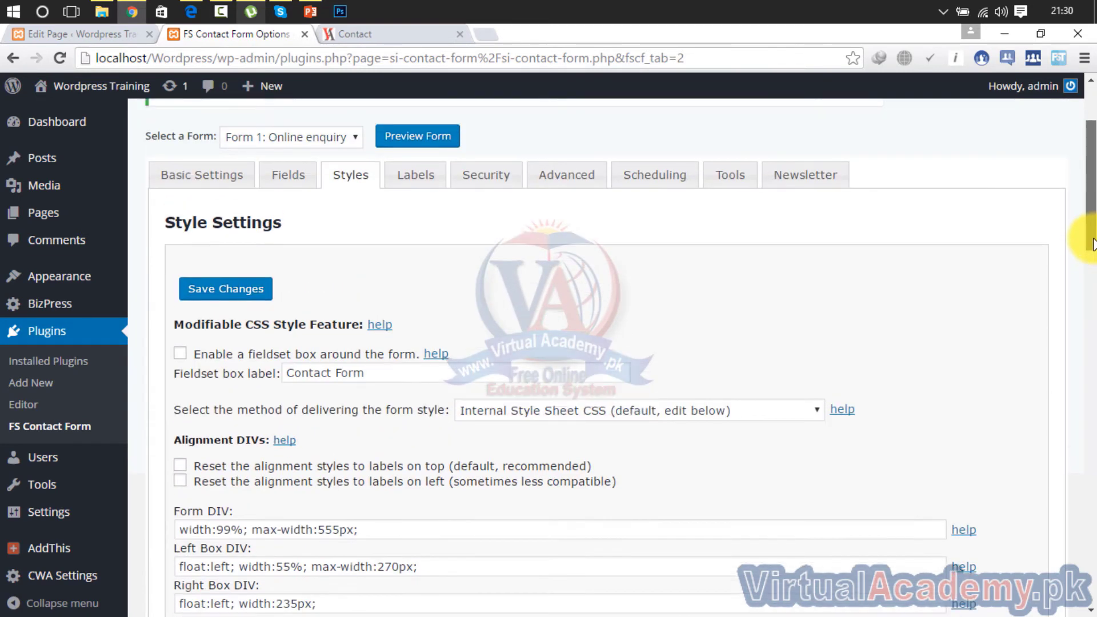
click(426, 181)
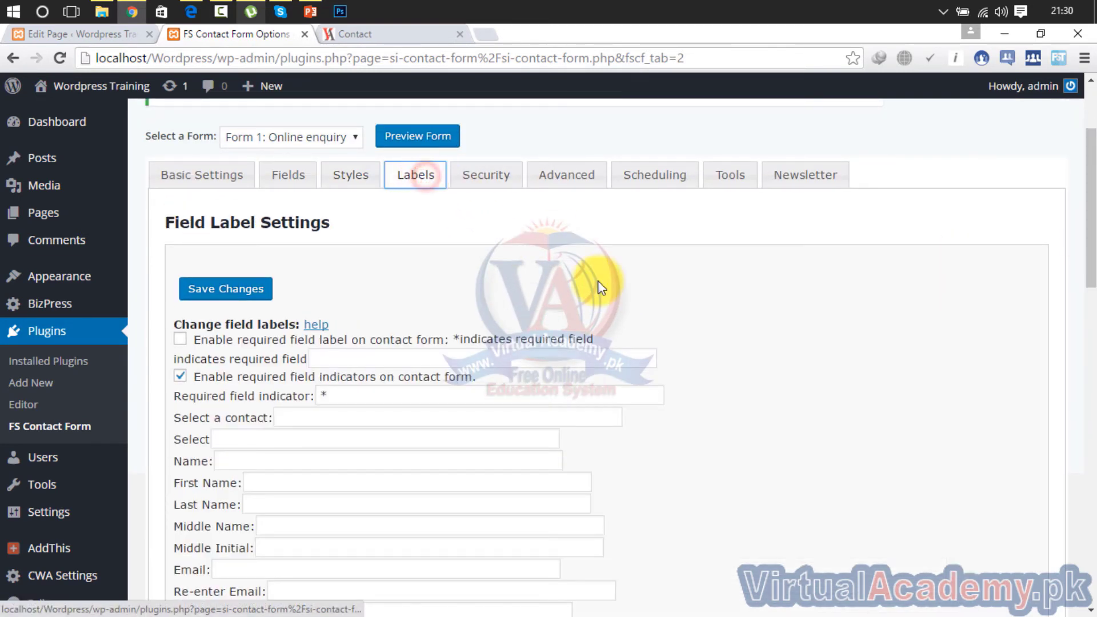
Relabel the Name field as an 'input your name like' prompt with a bracketed example name, and save
drag(1089, 240, 1090, 285)
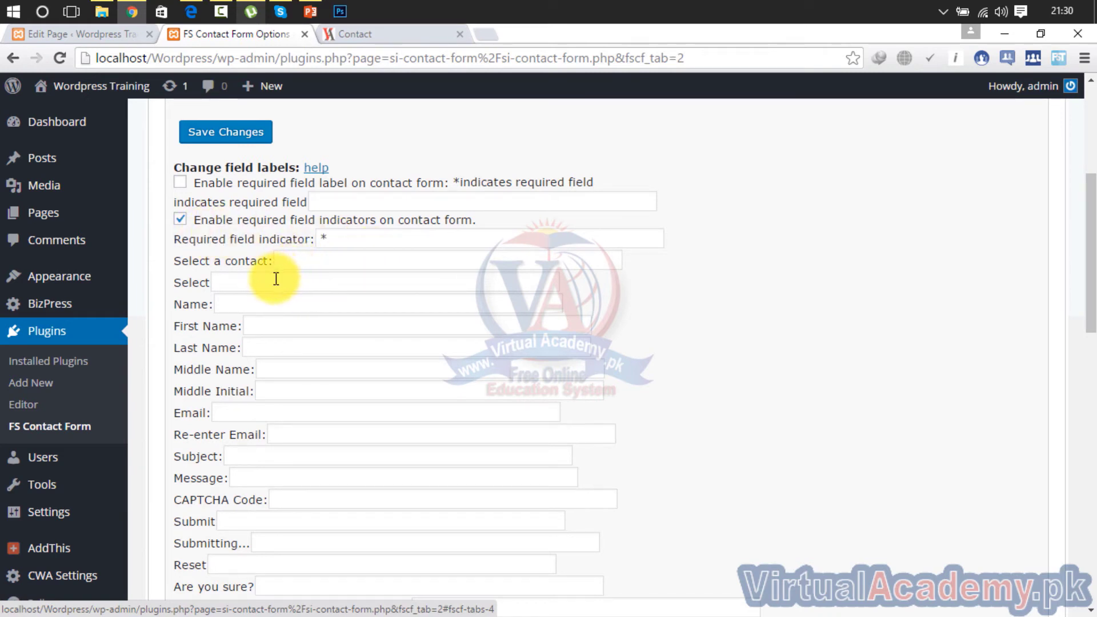
click(266, 301)
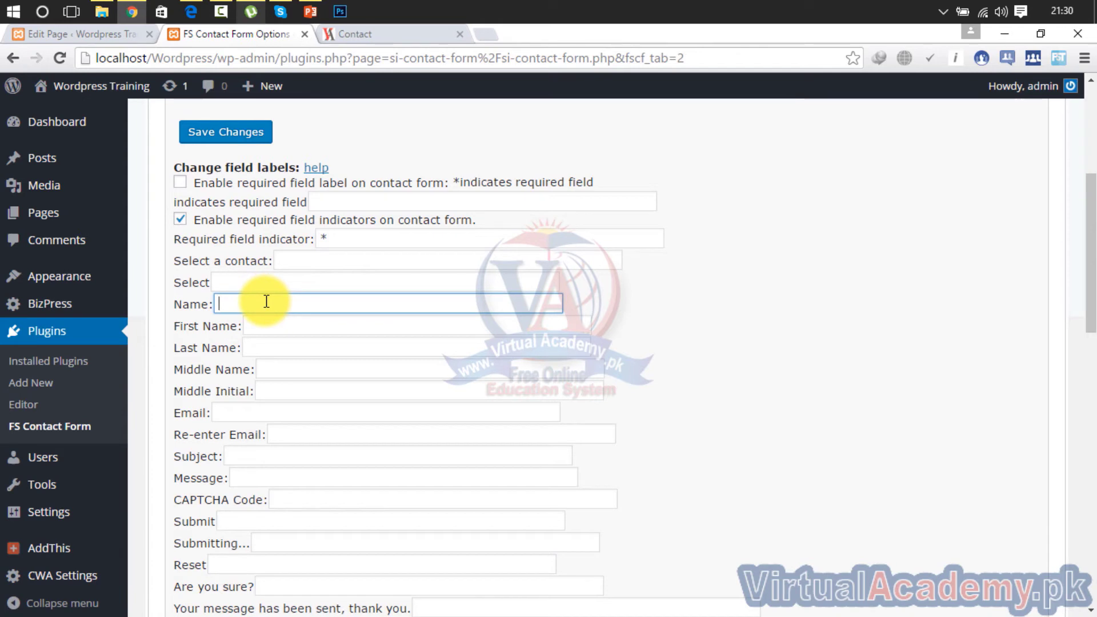
text(input your name like (Taimur)
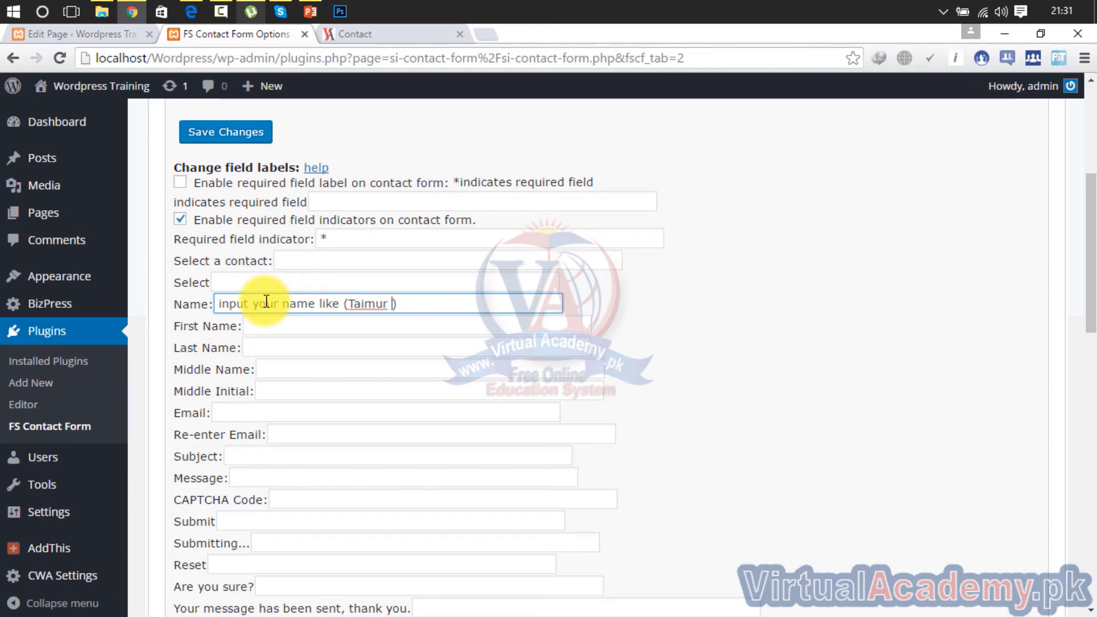
text(rvez)
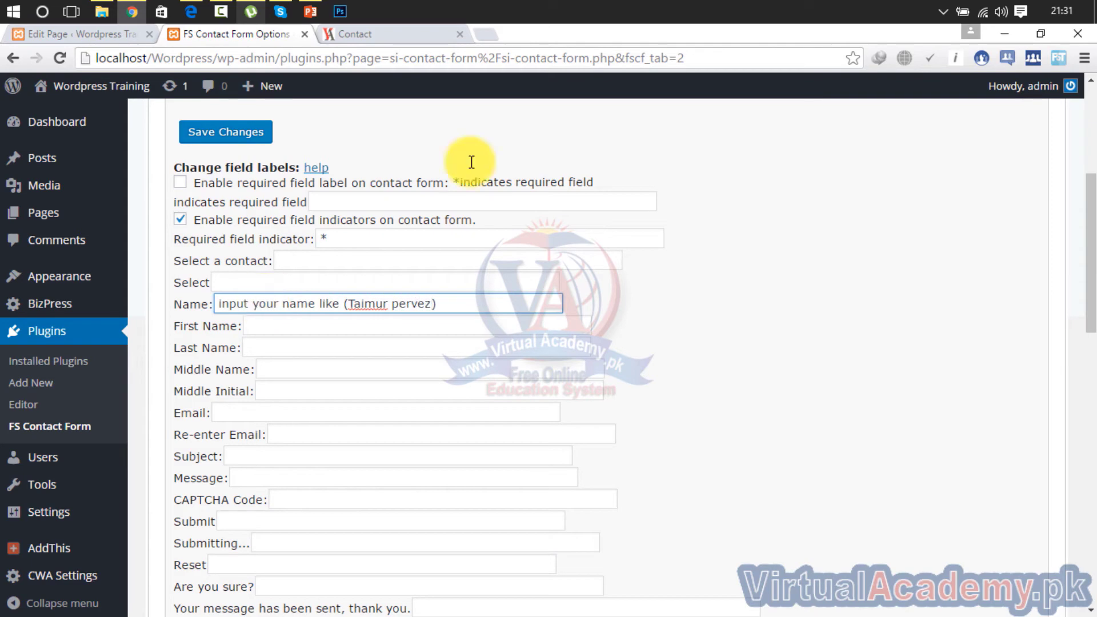
drag(1088, 243, 1088, 448)
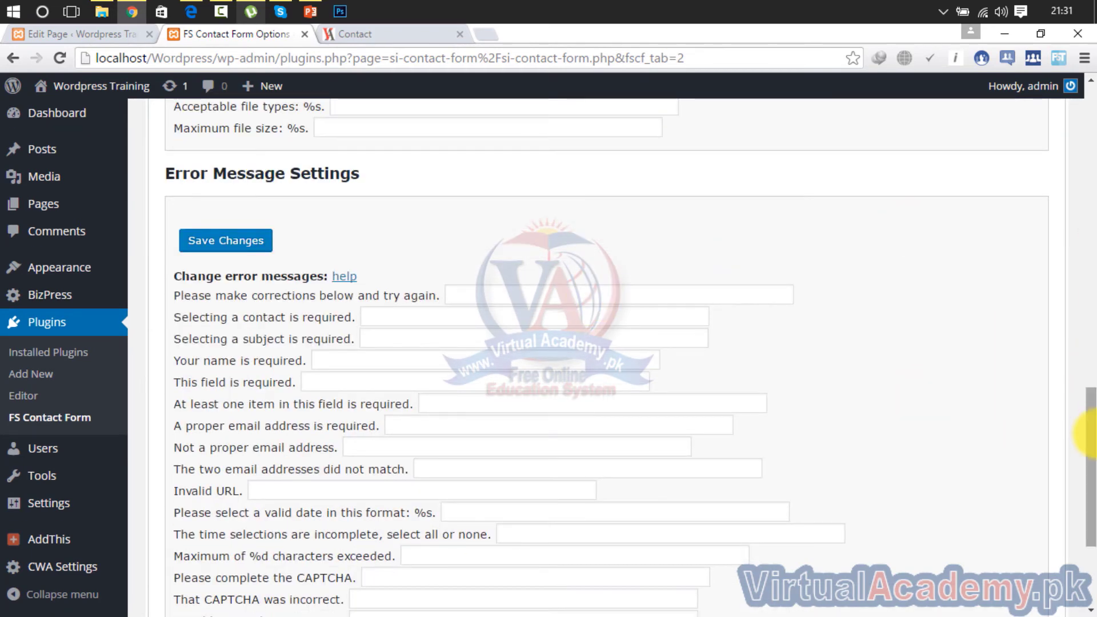
drag(1088, 433, 1088, 464)
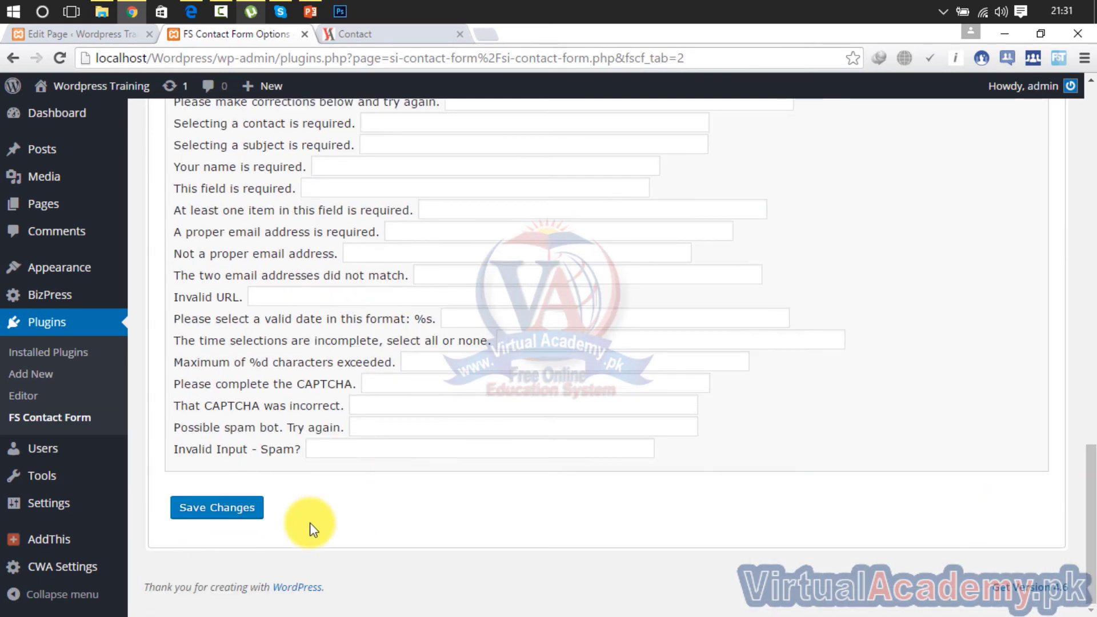
click(216, 507)
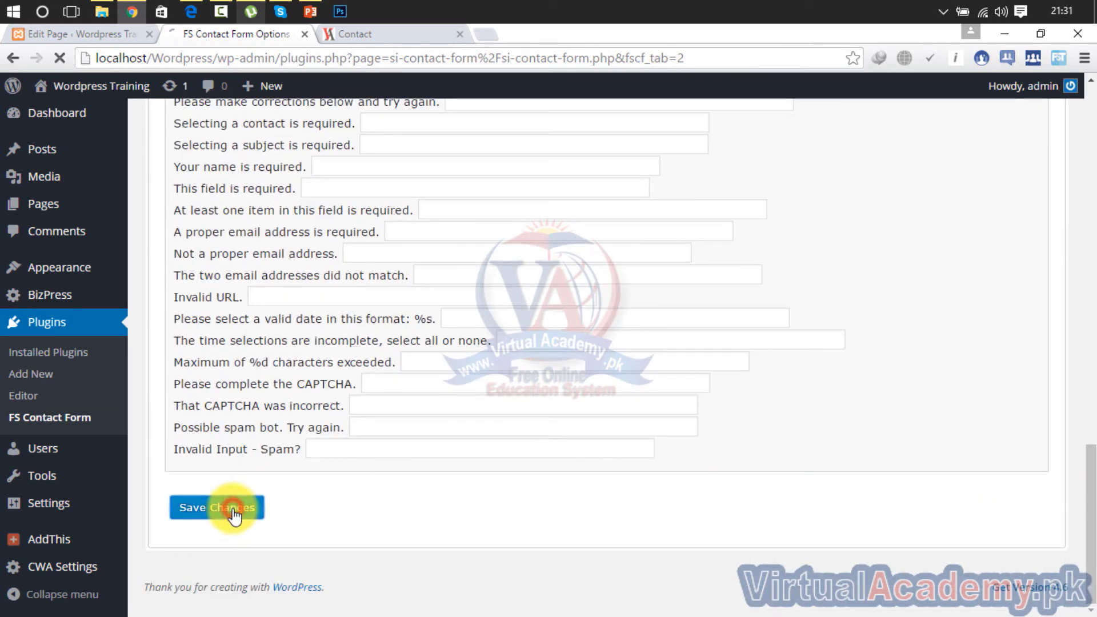
Reload the live Contact page to check the new Name prompt, then return to the form settings
click(368, 36)
click(62, 57)
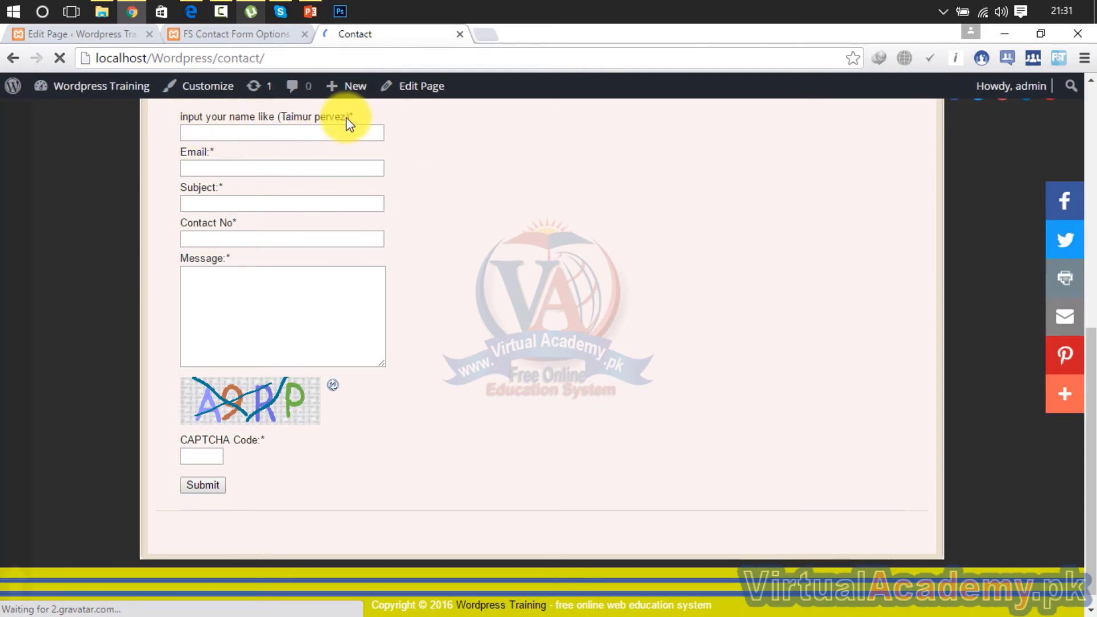
drag(1089, 395, 1091, 343)
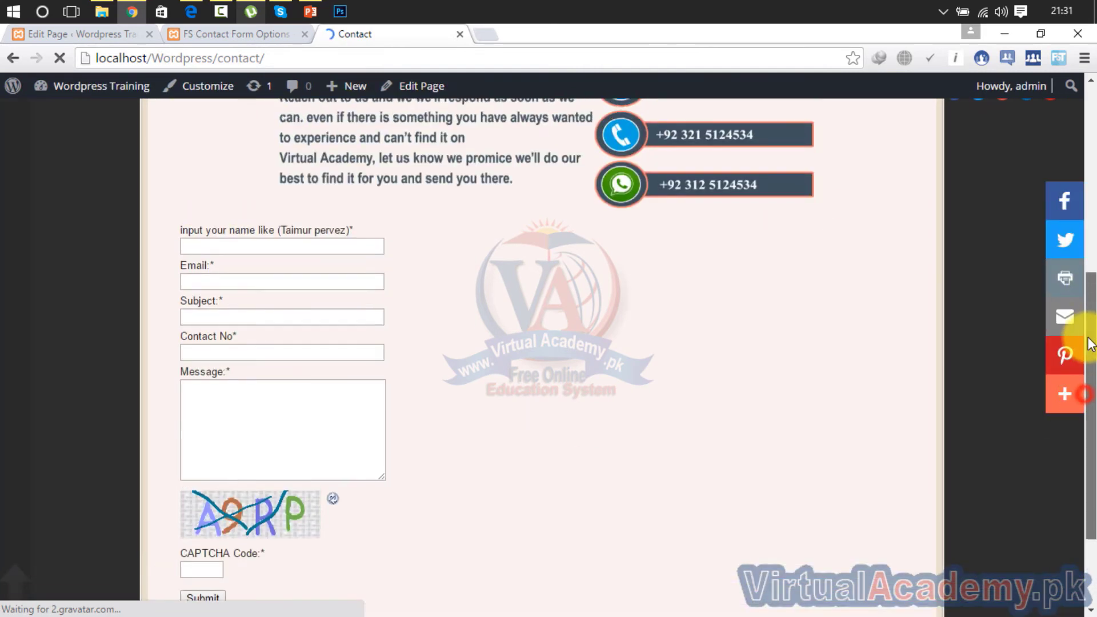
click(245, 34)
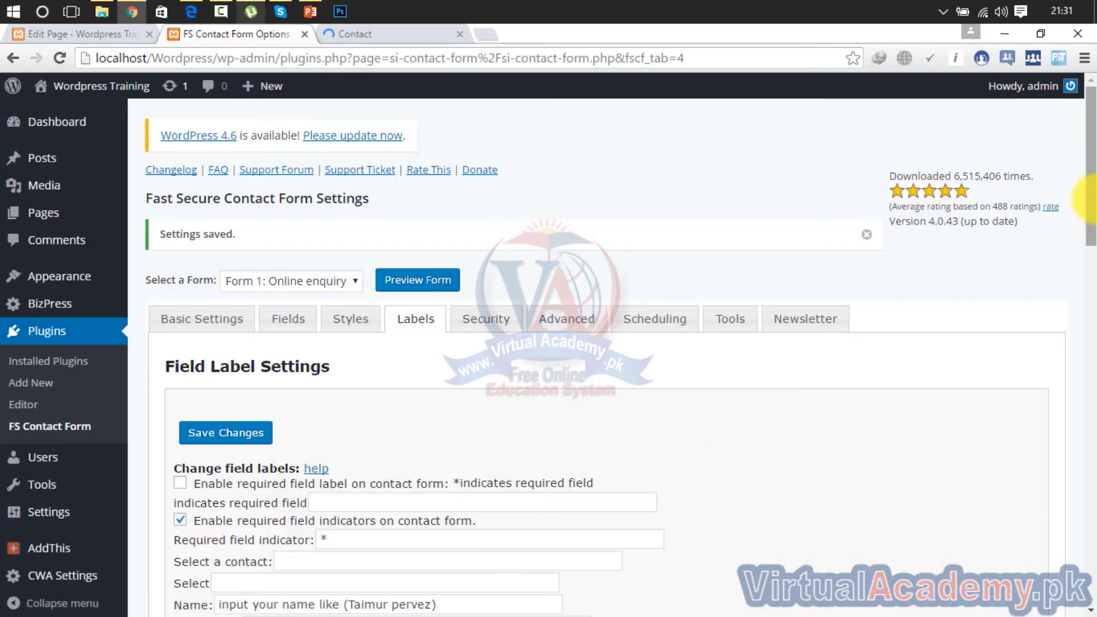
Delete the custom Name label text so the field label is empty
drag(1085, 200, 1087, 280)
click(472, 333)
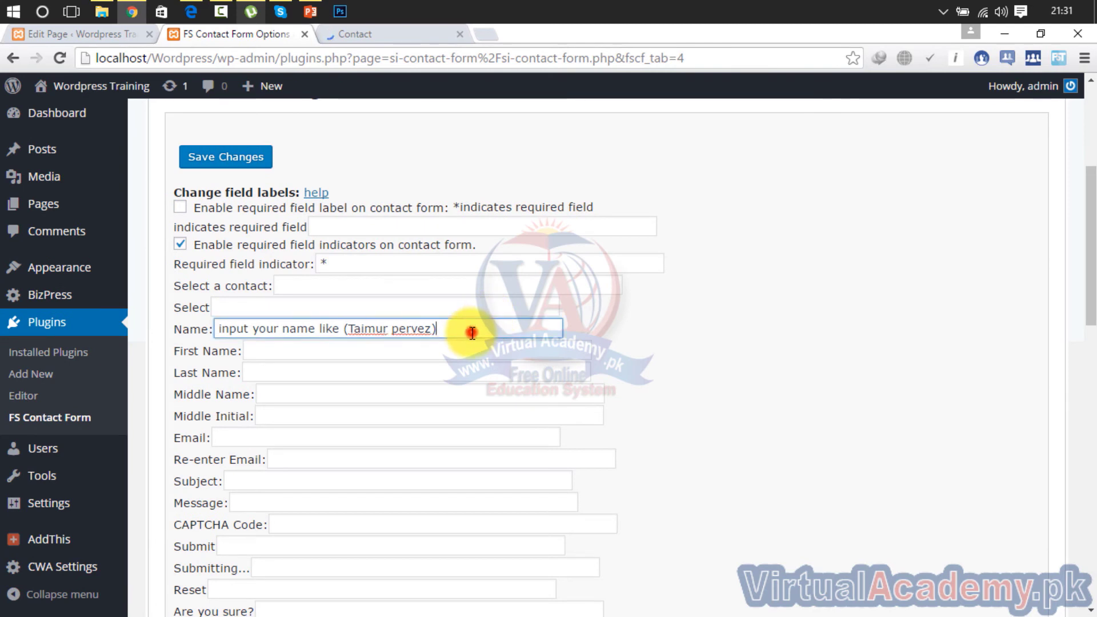
drag(471, 333, 202, 362)
key(BackSpace)
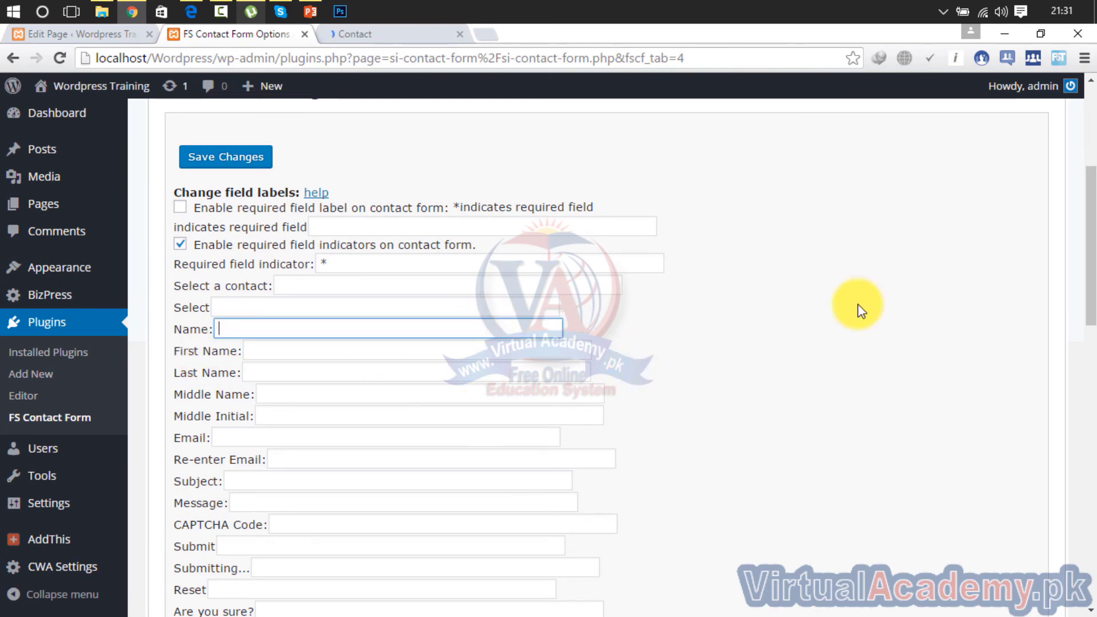
Review the file tooltip and name-required error fields, leaving them empty, and save the labels
drag(1093, 245, 1091, 403)
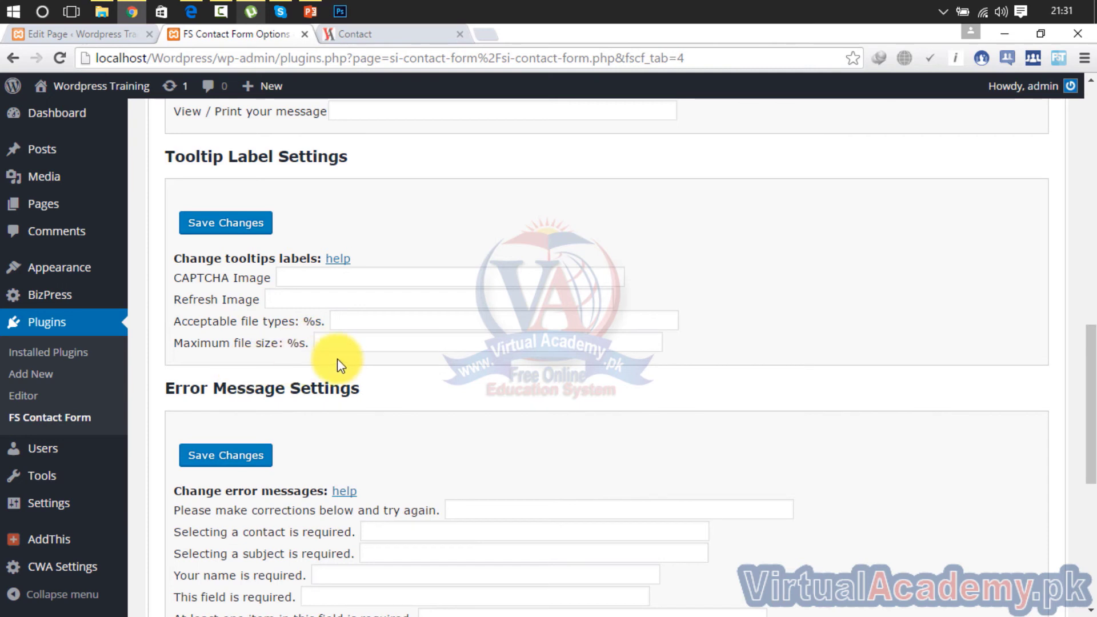
click(353, 343)
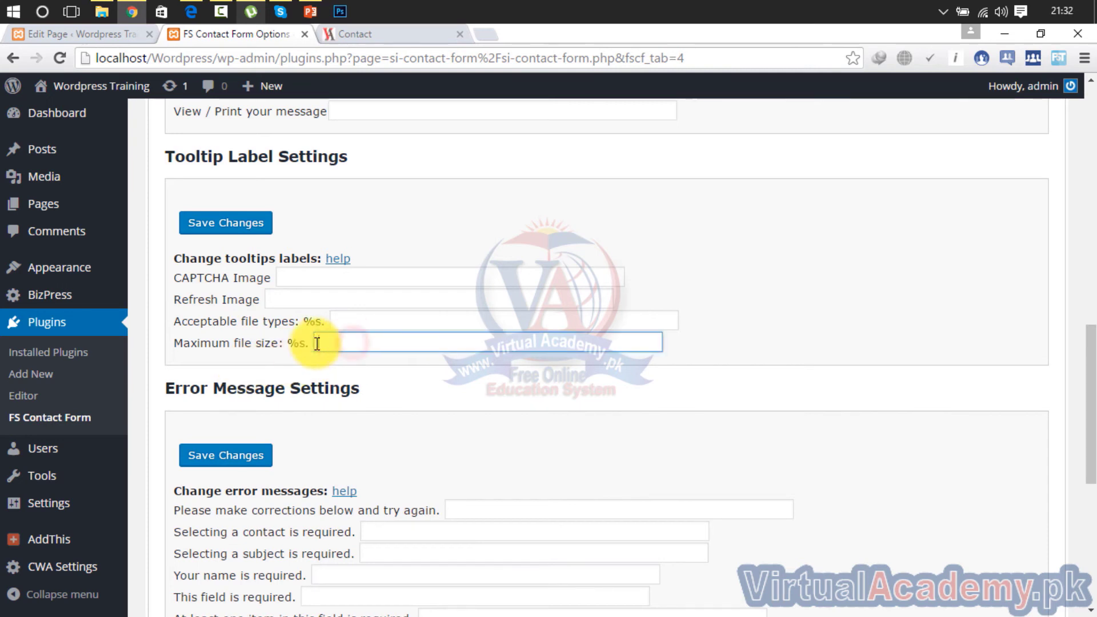
click(380, 317)
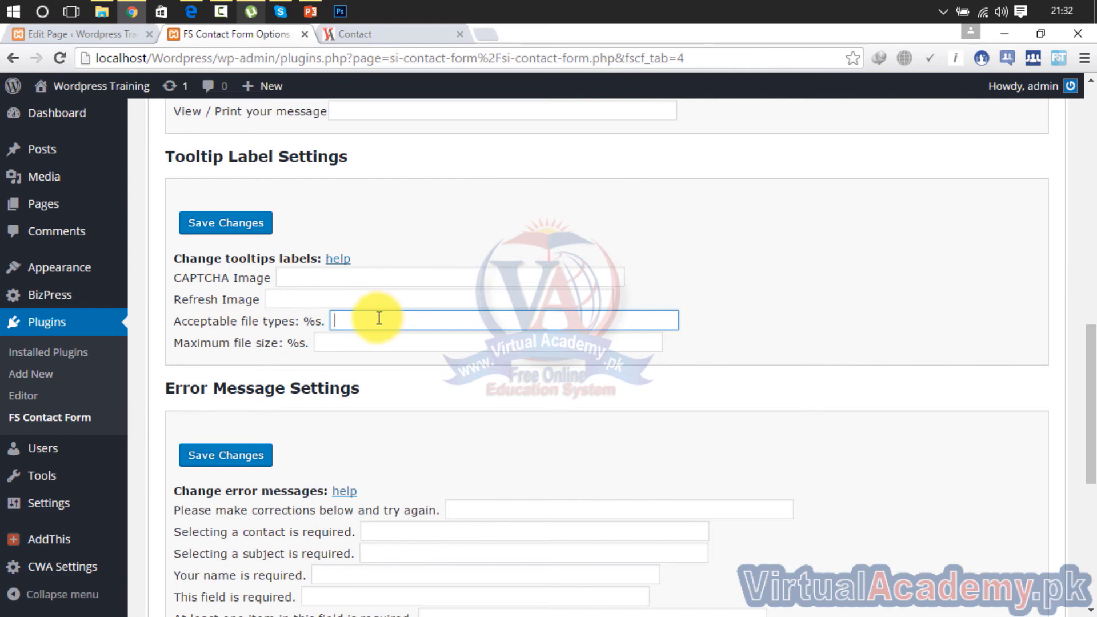
drag(1091, 400, 1091, 468)
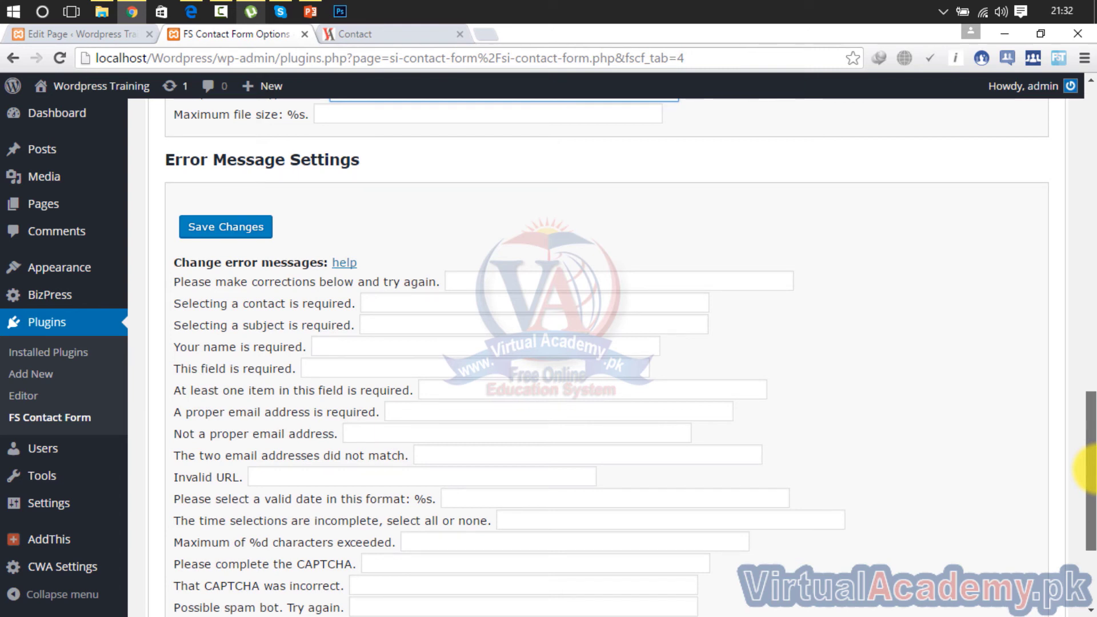
drag(1088, 468, 1089, 484)
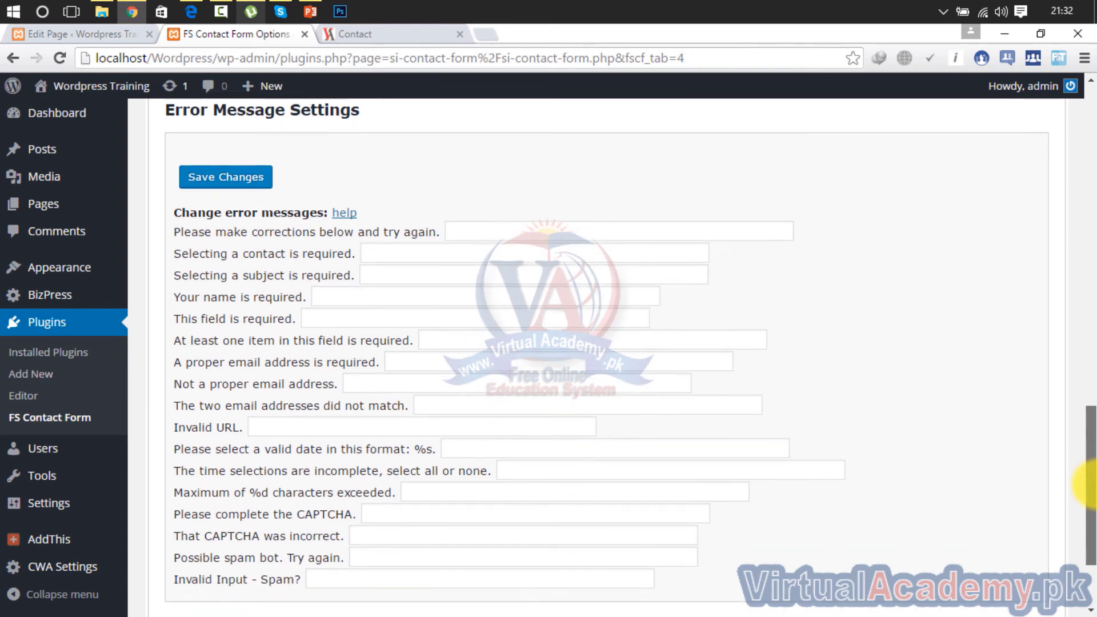
click(510, 297)
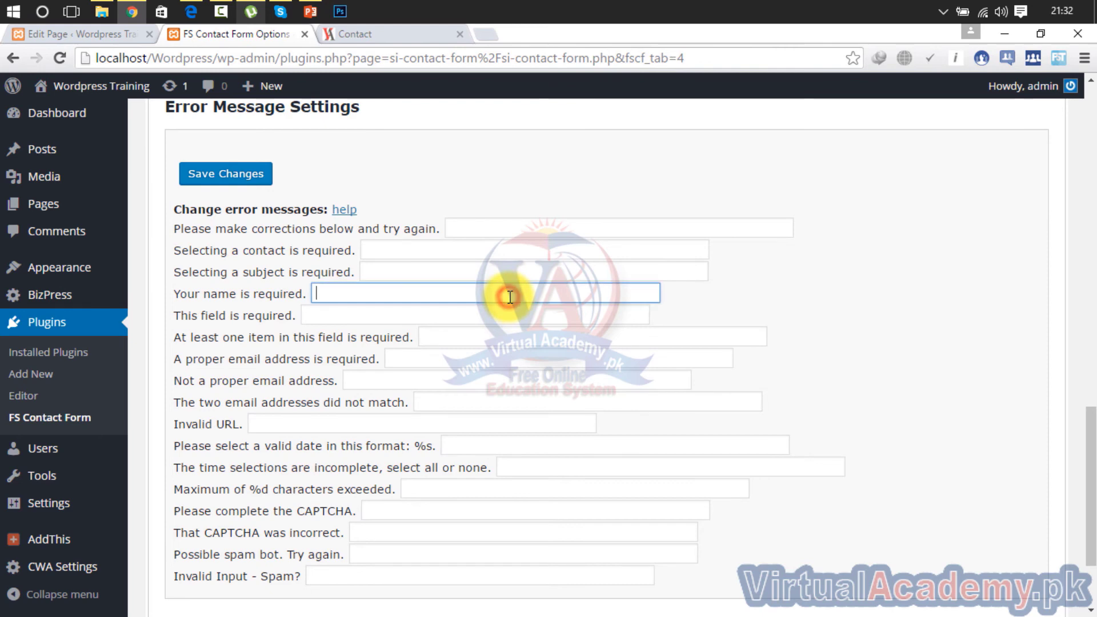
scroll(510, 296, up, 3)
drag(1088, 421, 1088, 497)
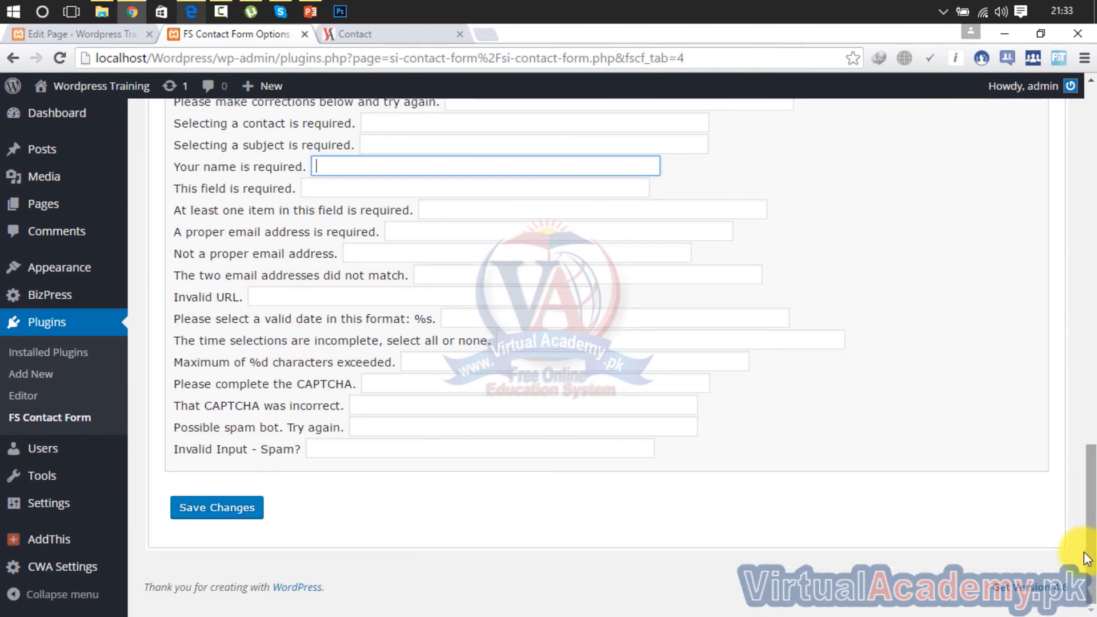
click(225, 520)
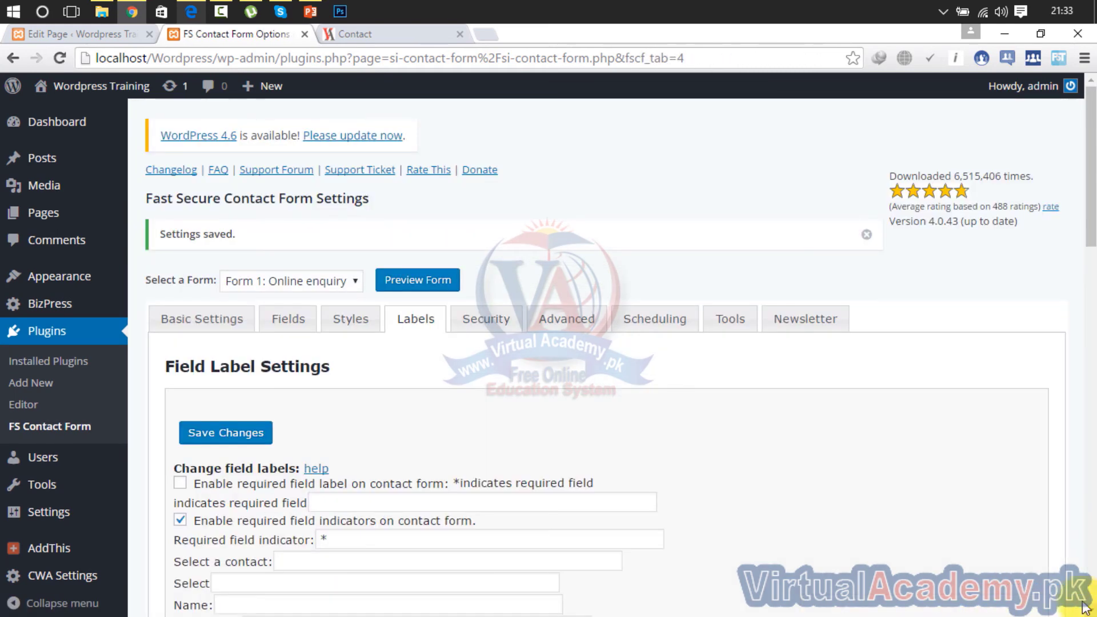
Review the Security tab's CAPTCHA, Akismet and localhost domain protection settings, then go to Advanced settings
click(486, 319)
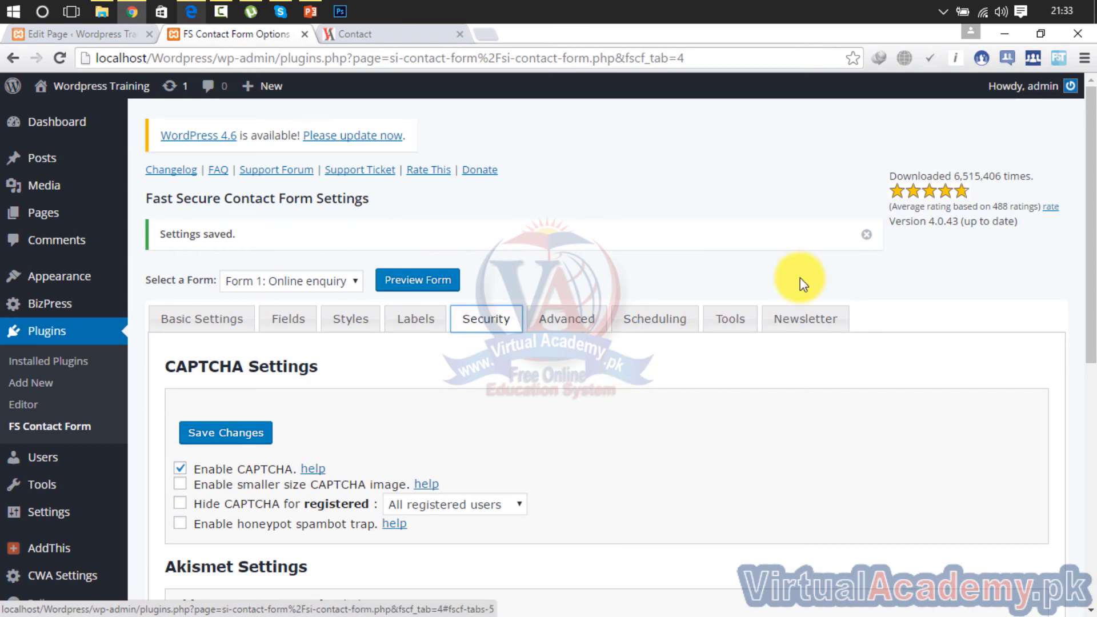
drag(1088, 247, 882, 257)
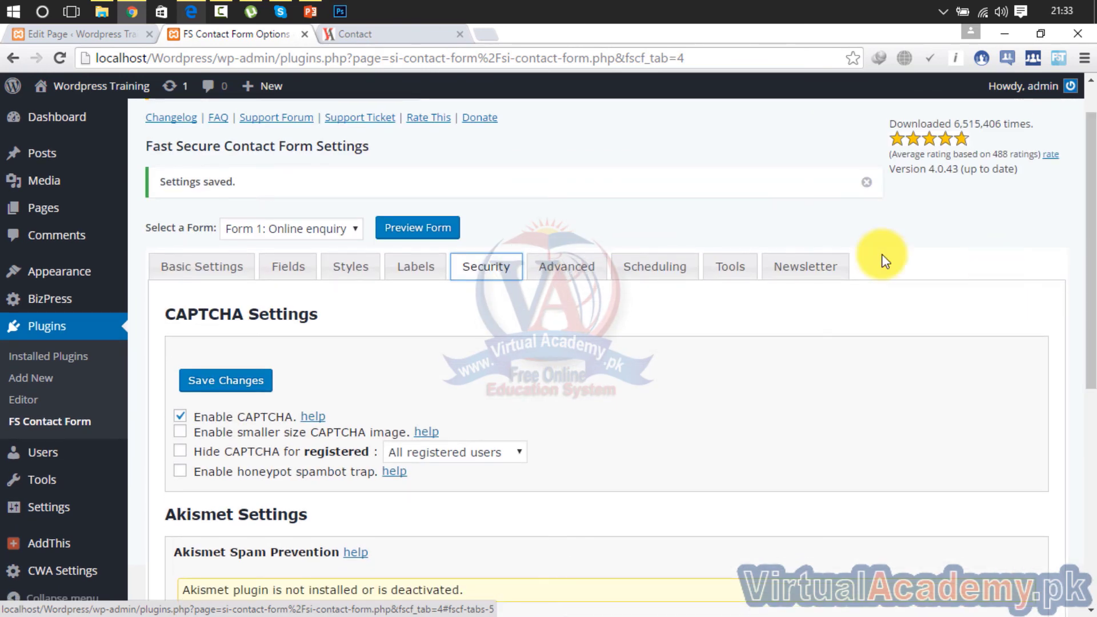
click(596, 280)
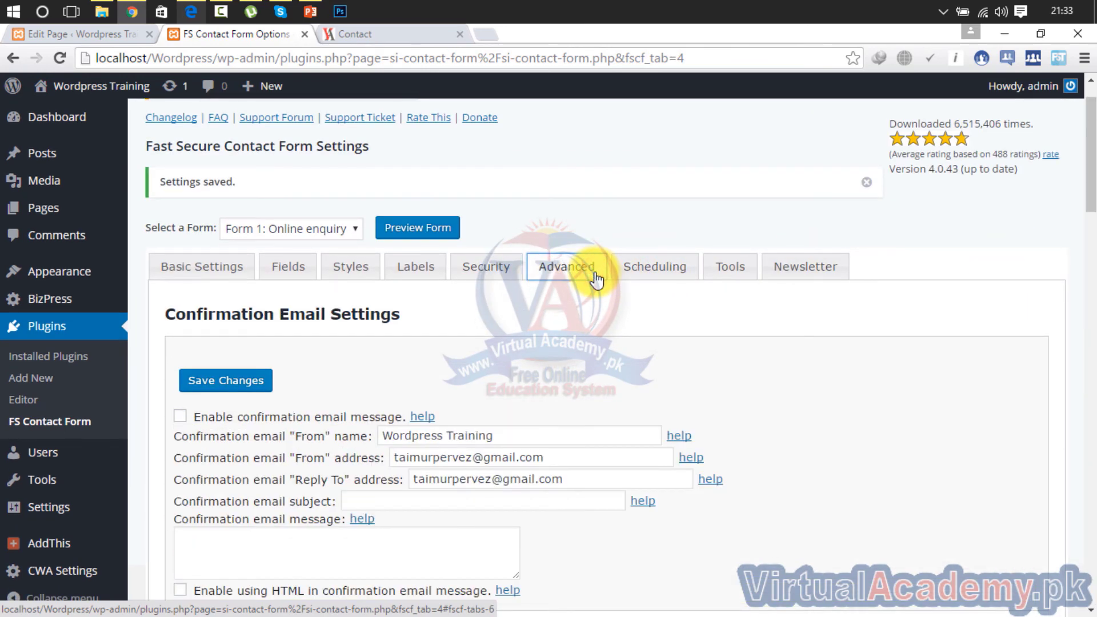